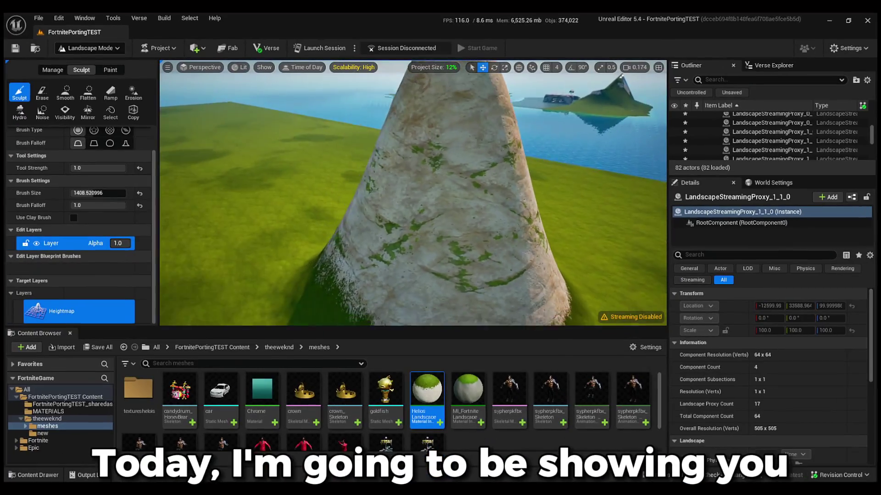
Examine the landscape's default grass surface from close up and from a distance.
mouse_move(292, 200)
mouse_down()
mouse_move(310, 181)
mouse_move(402, 177)
mouse_up()
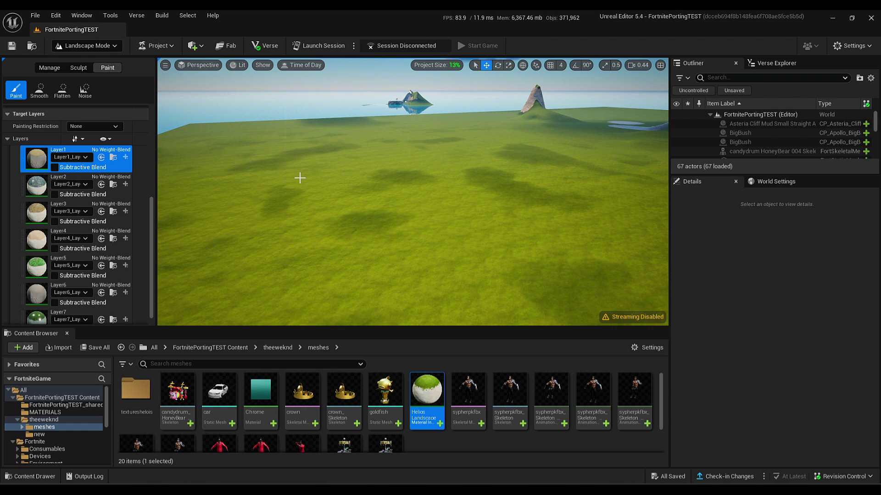
right_drag(300, 178, 379, 181)
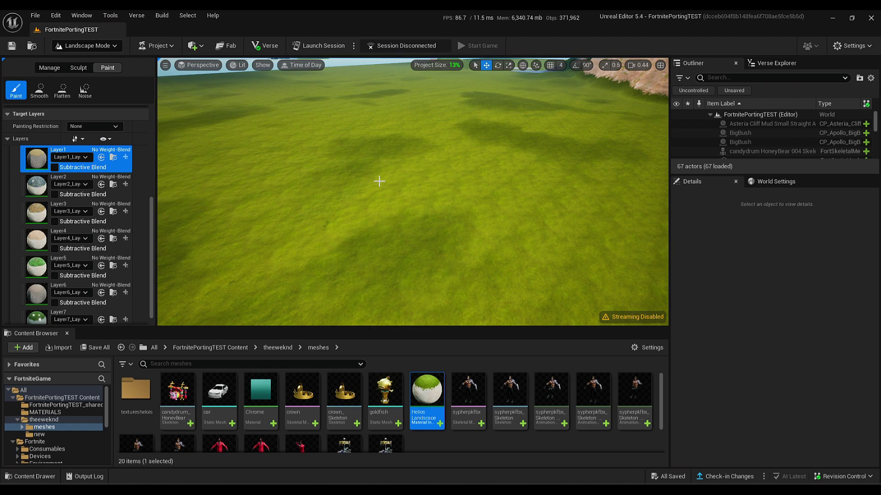
right_drag(379, 181, 380, 230)
click(633, 64)
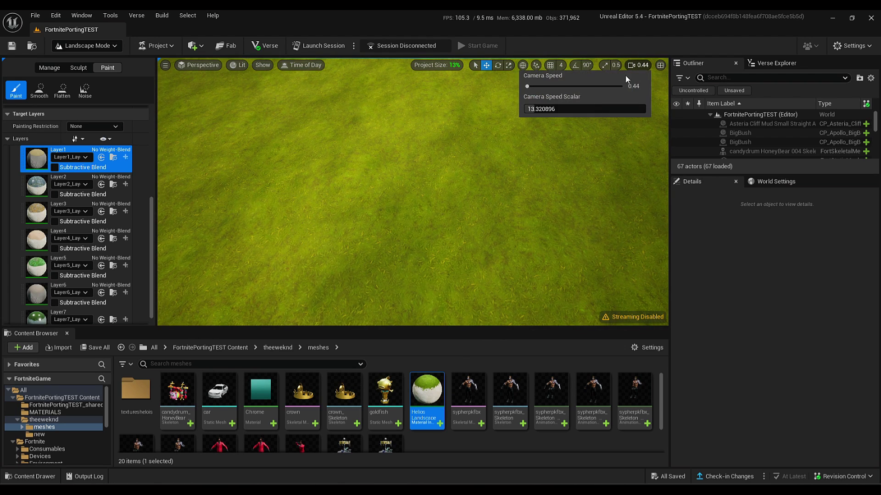
right_drag(557, 137, 487, 166)
key(w)
key(s)
key(w)
key(w)
key(w)
key(w)
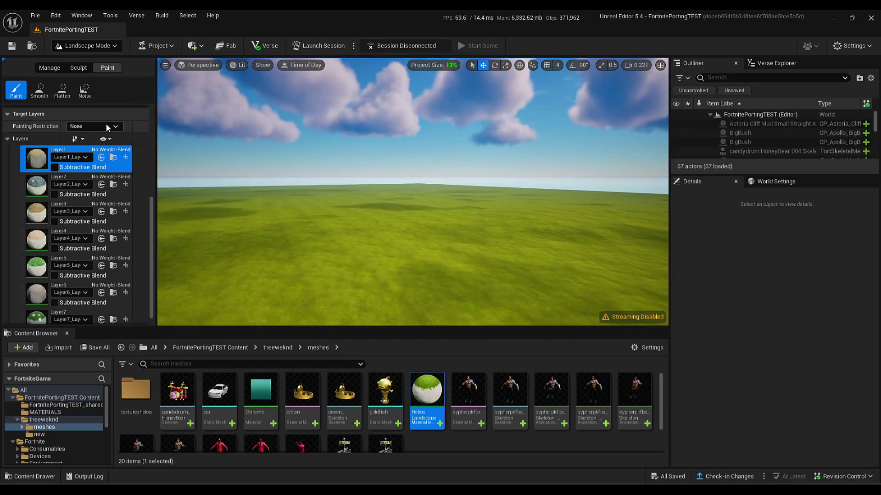
right_drag(413, 193, 401, 229)
key(w)
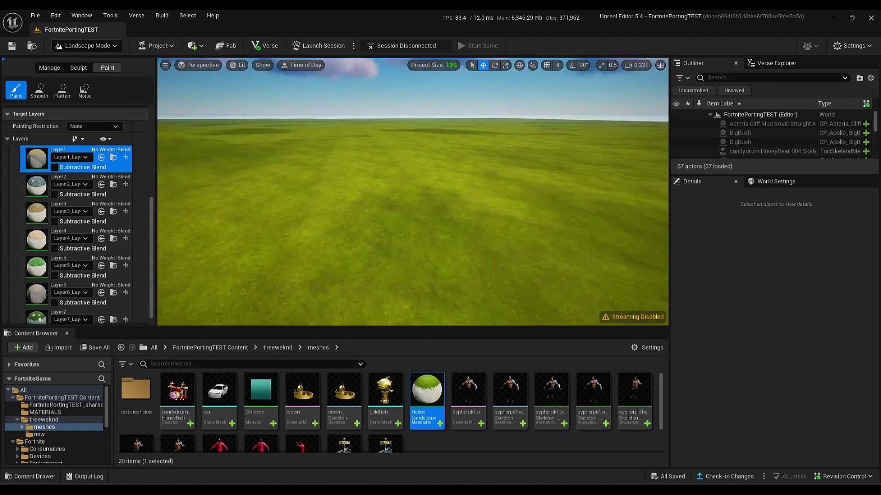
mouse_move(294, 190)
right_down()
mouse_move(321, 215)
mouse_move(404, 207)
right_up()
Paint a white Layer1 patch on the open grass with the landscape Paint tool.
scroll(294, 190, up, 3)
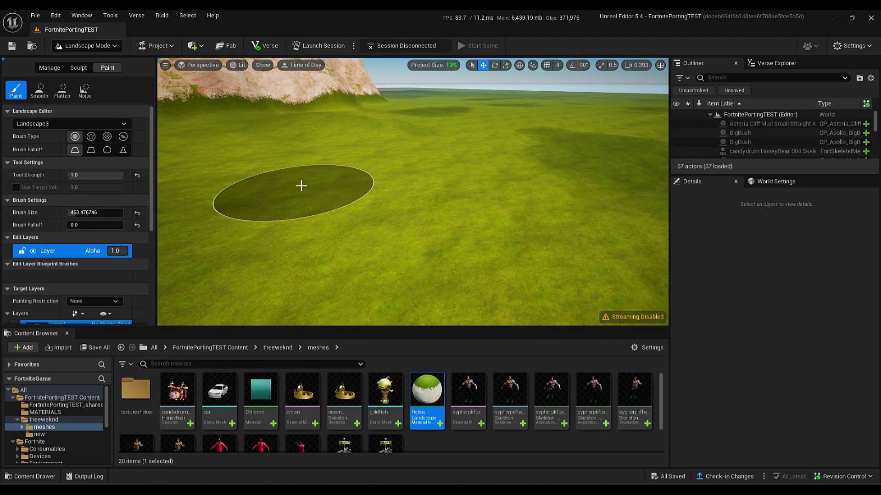
mouse_move(301, 186)
right_down()
mouse_move(480, 179)
mouse_move(368, 177)
right_up()
click(355, 189)
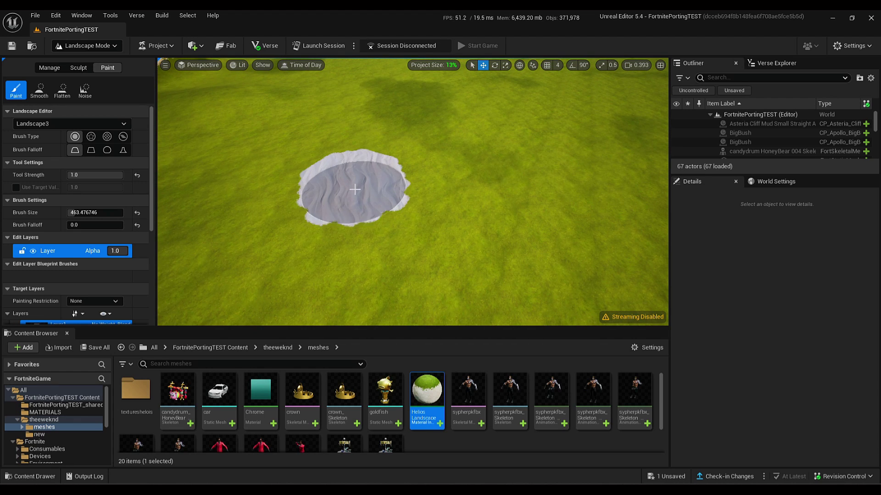
drag(371, 241, 362, 275)
Blend the edges of the white Layer1 patch into the grass with the Smooth tool.
click(40, 91)
mouse_move(244, 207)
mouse_down()
mouse_move(291, 199)
mouse_move(399, 151)
mouse_move(373, 316)
mouse_move(279, 264)
mouse_up()
right_drag(293, 260, 376, 260)
right_drag(294, 258, 306, 237)
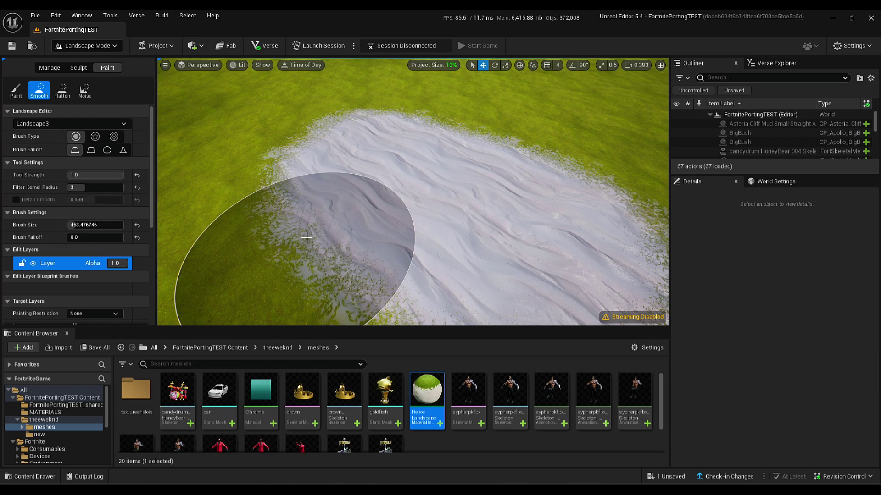
right_drag(307, 238, 337, 190)
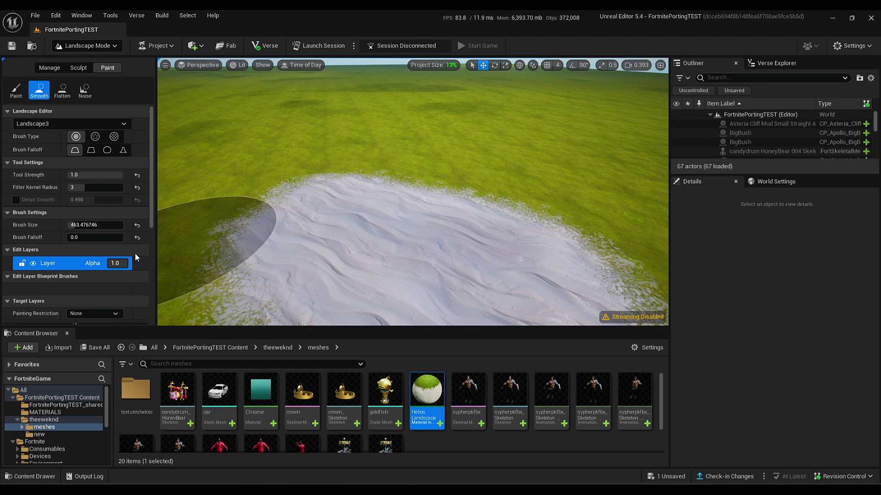
Paint a cobblestone strip of Layer2 on the grass beside the white patch.
scroll(146, 279, down, 3)
click(14, 91)
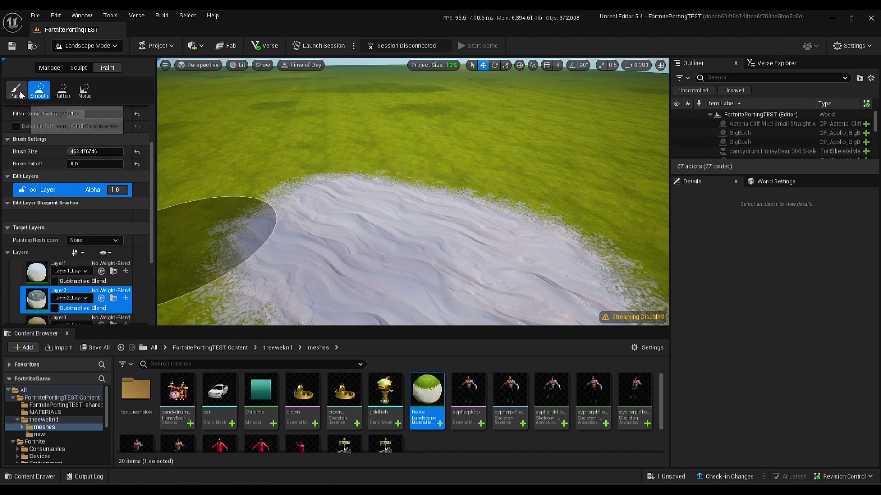
right_drag(294, 192, 401, 205)
drag(402, 229, 405, 128)
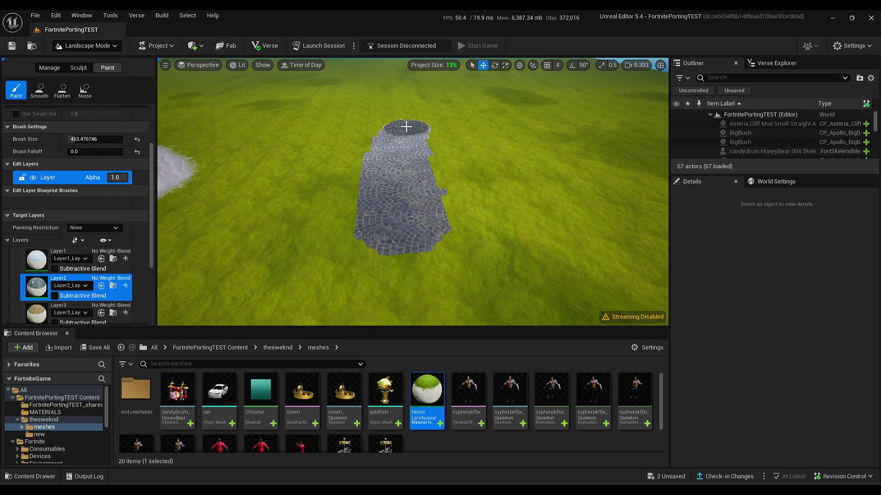
mouse_move(215, 137)
right_down()
mouse_move(189, 160)
mouse_move(216, 151)
mouse_move(216, 216)
right_up()
key(w)
key(s)
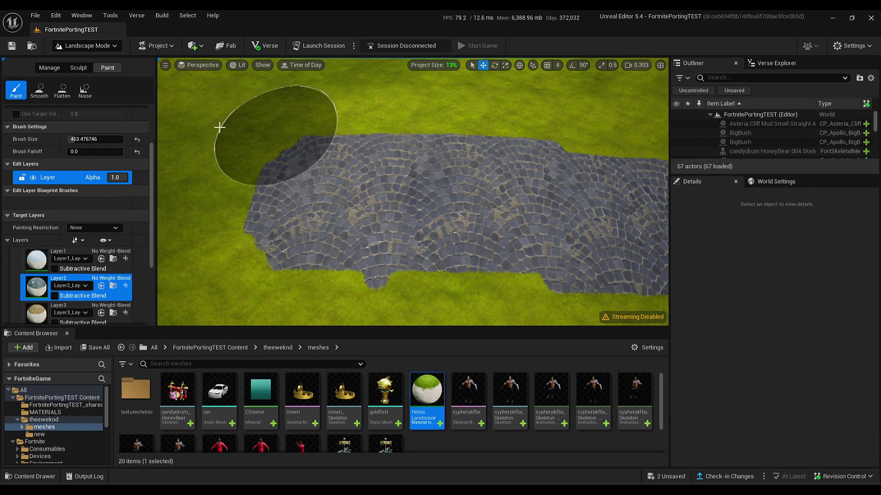
Smooth the edges of the cobblestone Layer2 strip into the surrounding grass.
click(39, 91)
right_drag(257, 165, 299, 177)
key(s)
mouse_move(299, 177)
mouse_down()
mouse_move(401, 137)
mouse_move(622, 171)
mouse_move(436, 213)
mouse_move(301, 228)
mouse_move(404, 108)
mouse_up()
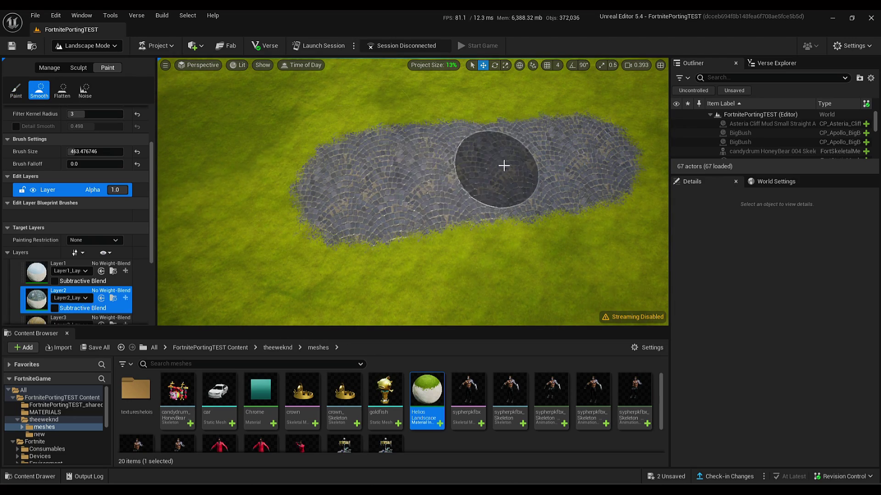
key(w)
mouse_move(503, 166)
right_down()
mouse_move(503, 202)
mouse_move(503, 193)
right_up()
key(s)
Paint a rocky dirt strip of Layer3 on the grass near the cobblestone strip.
scroll(49, 270, down, 3)
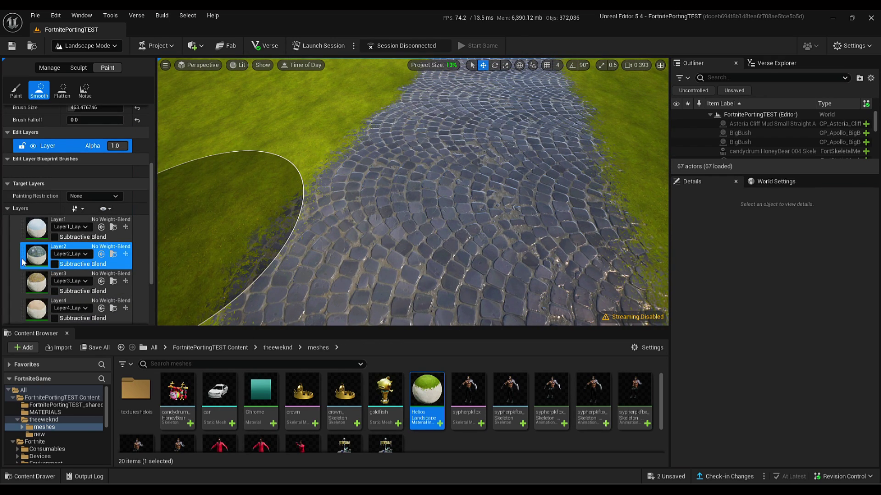
click(36, 281)
click(16, 90)
key(s)
mouse_move(321, 192)
right_down()
mouse_move(349, 193)
mouse_move(403, 221)
right_up()
click(387, 218)
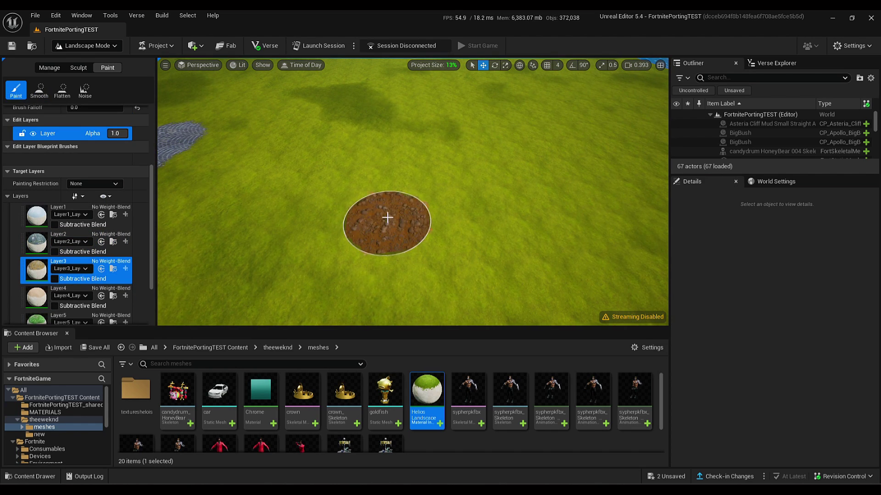
Soften the borders of the rocky dirt Layer3 strip with the Smooth tool.
click(40, 90)
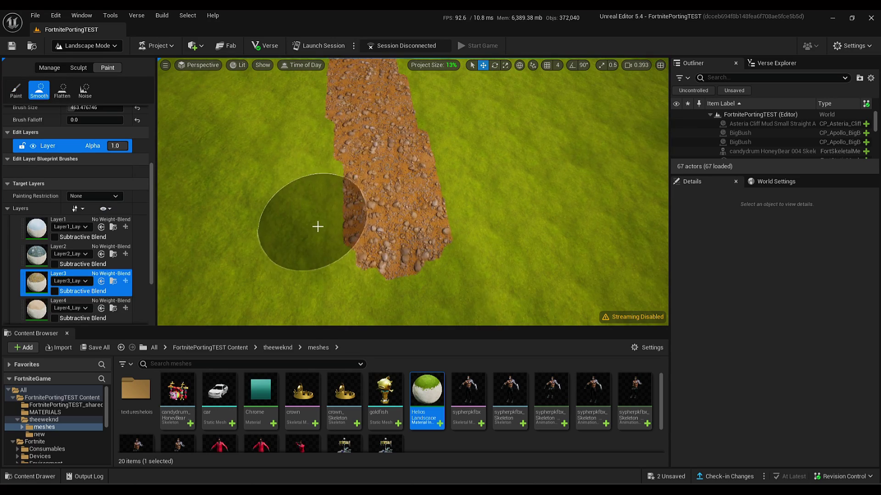
right_drag(322, 96, 322, 60)
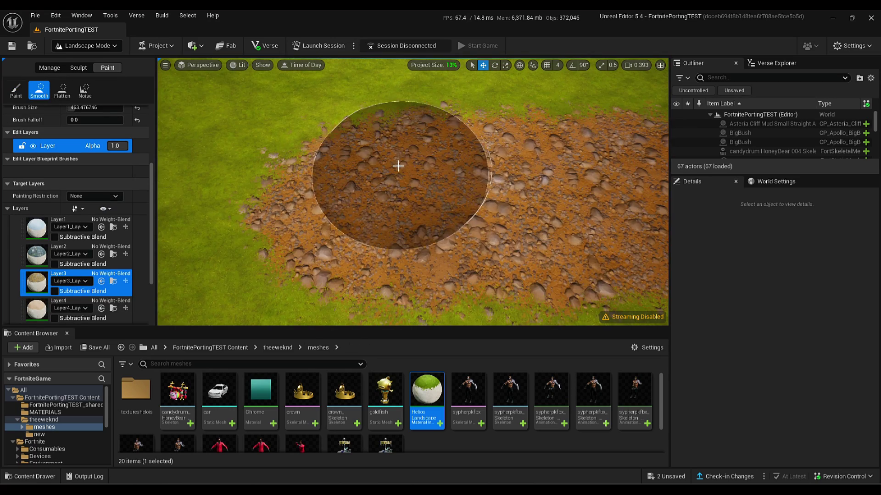
right_drag(397, 167, 349, 151)
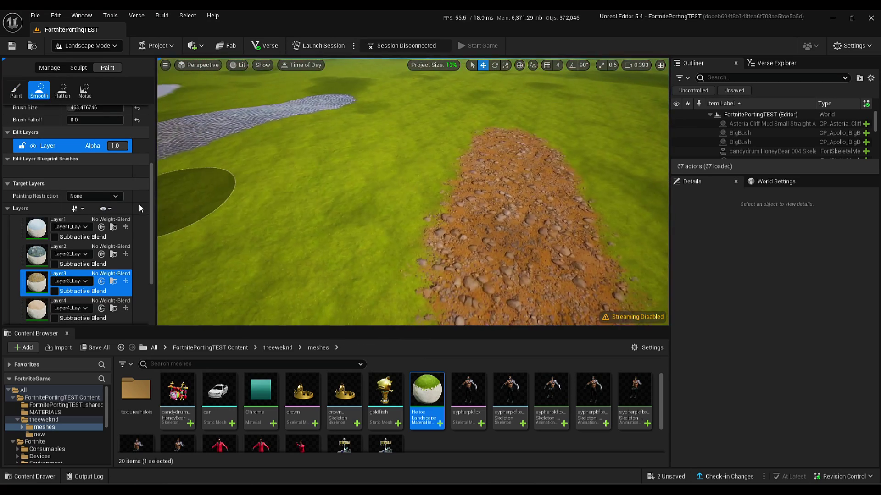
Paint a sandy patch of Layer4 on the grass beside the rocky dirt strip.
click(37, 309)
click(16, 90)
mouse_move(321, 183)
right_down()
mouse_move(358, 216)
mouse_move(445, 202)
mouse_move(444, 170)
right_up()
drag(444, 171, 447, 206)
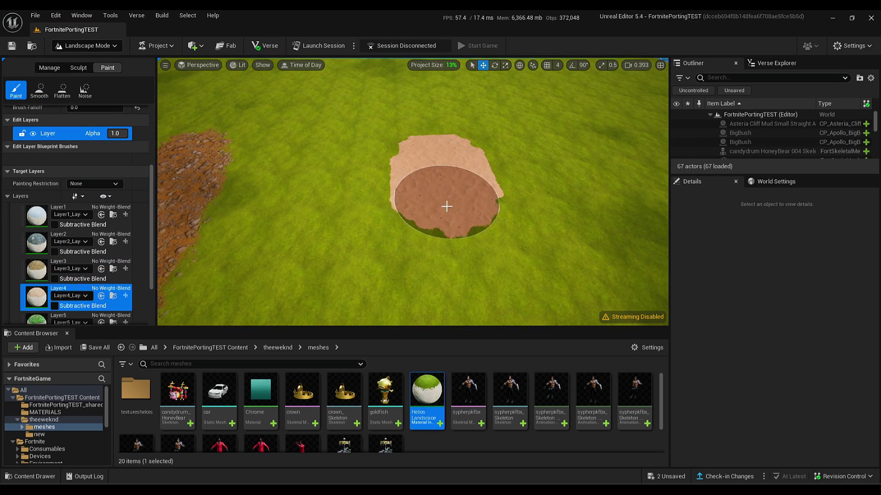
Smooth the outline of the sandy Layer4 patch so it blends into the grass.
click(39, 91)
right_drag(344, 150, 386, 202)
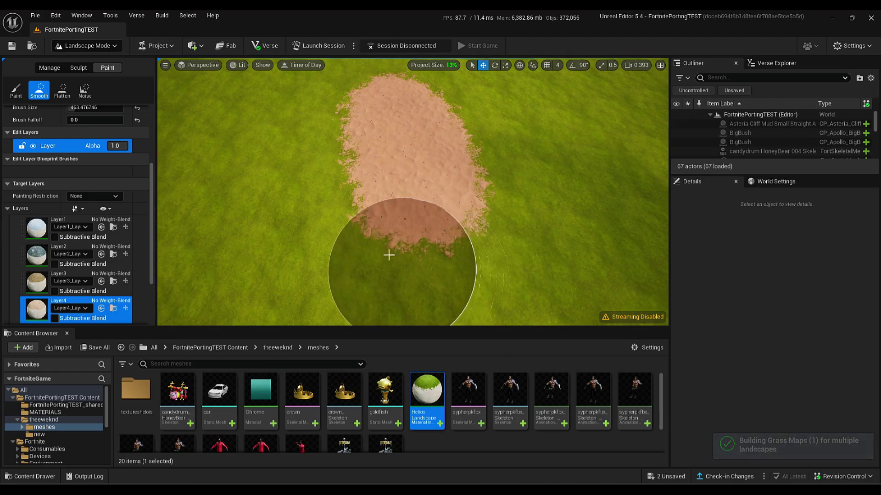
mouse_move(389, 252)
right_down()
mouse_move(316, 202)
mouse_move(298, 225)
mouse_move(351, 193)
right_up()
right_drag(362, 235, 364, 234)
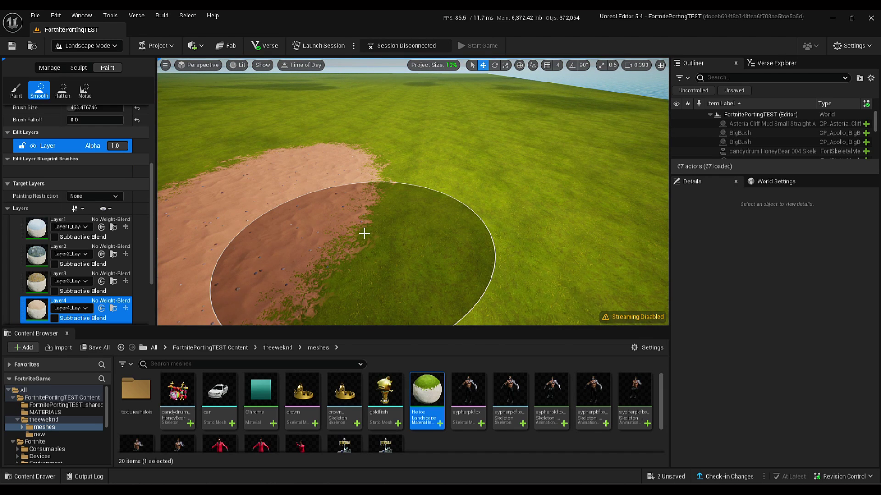
mouse_move(364, 234)
right_down()
mouse_move(363, 216)
mouse_move(367, 243)
mouse_move(367, 221)
right_up()
Paint a leafy foliage strip of Layer5 on the grass between the sandy patch and the water.
scroll(37, 292, down, 2)
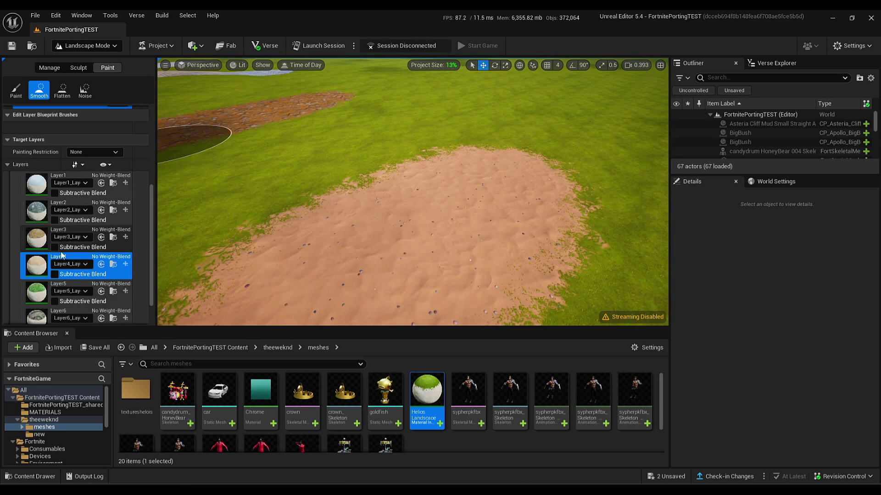
click(36, 292)
click(15, 90)
right_drag(413, 151, 451, 144)
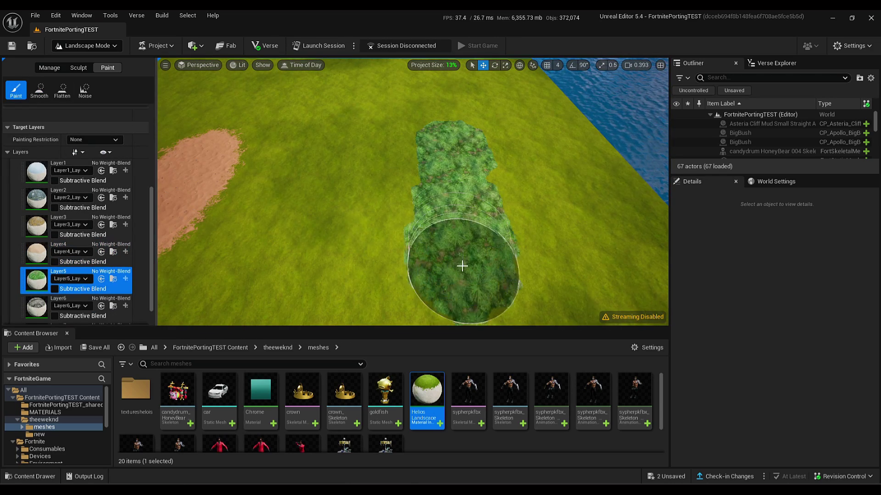
Blend the edges of the leafy Layer5 strip with the Smooth tool.
click(39, 90)
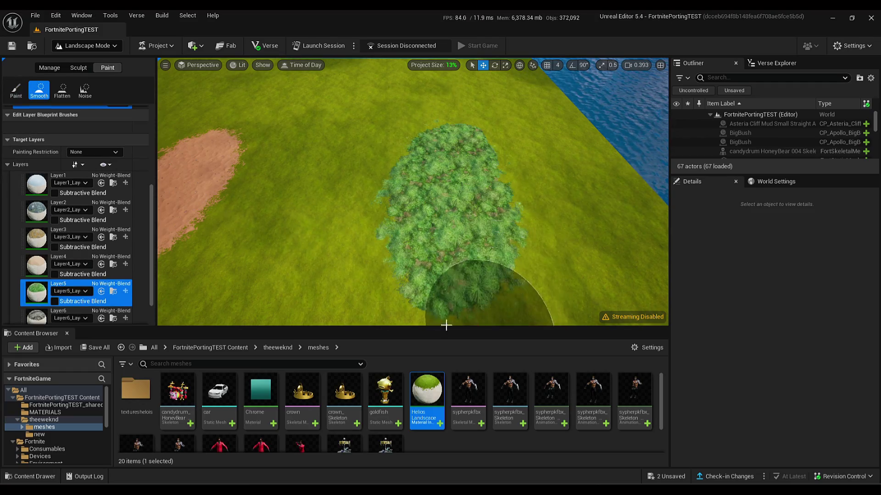
key(w)
mouse_move(446, 325)
right_down()
mouse_move(403, 294)
mouse_move(417, 303)
mouse_move(413, 317)
mouse_move(390, 257)
mouse_move(358, 271)
mouse_move(333, 247)
right_up()
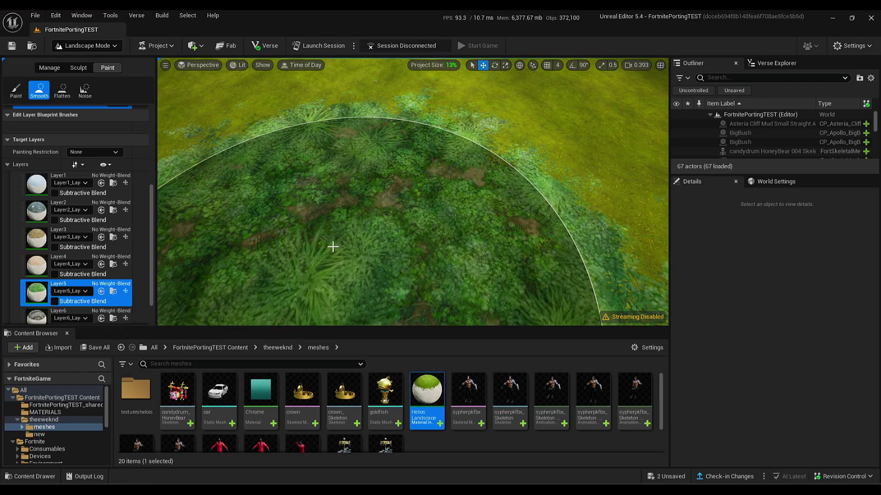
Paint a cracked rock patch of Layer6 on the grass near the foliage strip.
scroll(413, 187, down, 6)
right_drag(413, 186, 367, 192)
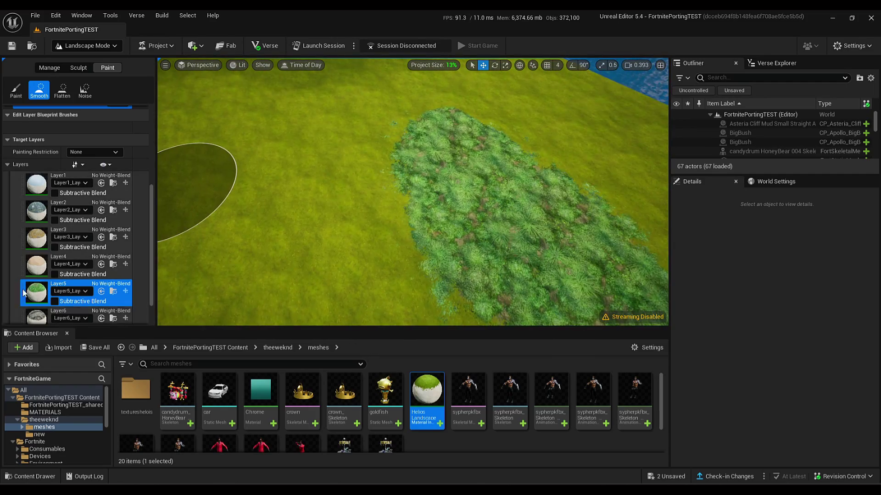
click(34, 319)
click(16, 91)
right_drag(424, 182, 387, 132)
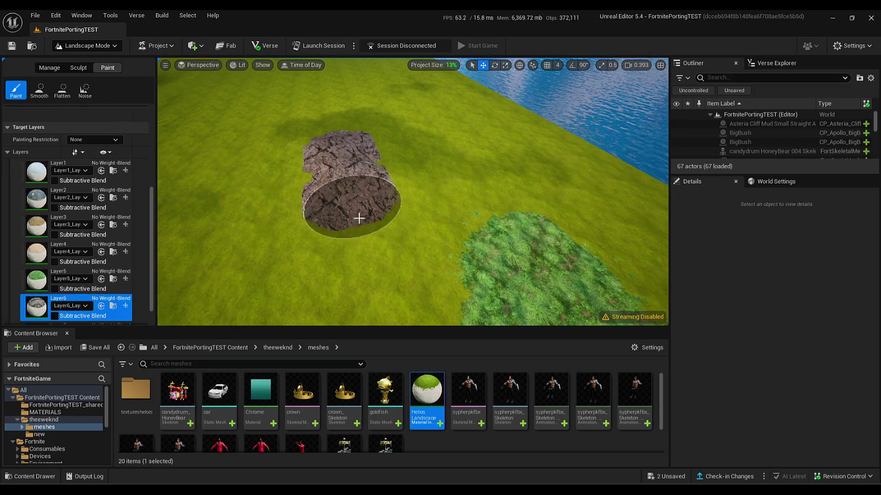
key(w)
mouse_move(354, 196)
right_down()
mouse_move(328, 195)
mouse_move(314, 223)
mouse_move(270, 206)
right_up()
scroll(192, 183, down, 8)
Smooth the jagged edges of the cracked rock Layer6 patch.
click(39, 91)
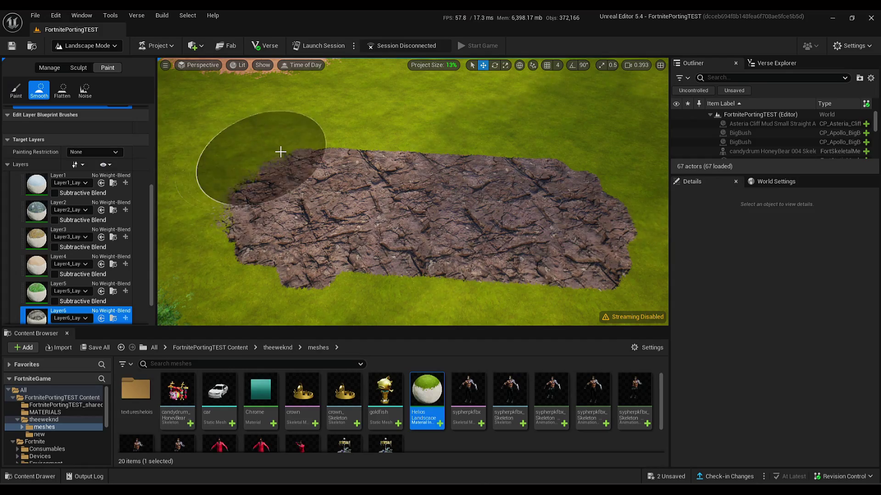
drag(611, 259, 187, 250)
key(w)
mouse_move(187, 249)
right_down()
mouse_move(169, 266)
mouse_move(137, 256)
right_up()
Paint a dark green patch of Layer7 on an open area of grass.
scroll(4, 259, down, 2)
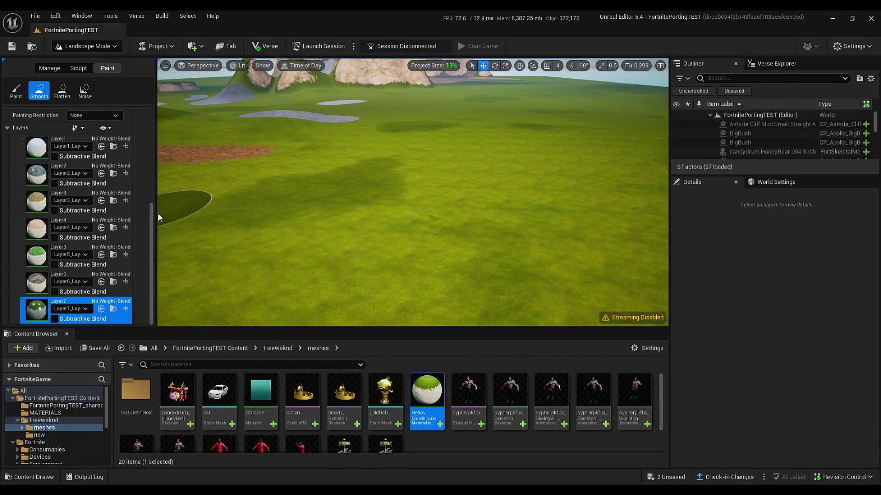
click(15, 91)
right_drag(192, 152, 91, 151)
scroll(367, 164, down, 3)
key(w)
mouse_move(386, 194)
right_down()
mouse_move(386, 202)
mouse_move(386, 194)
right_up()
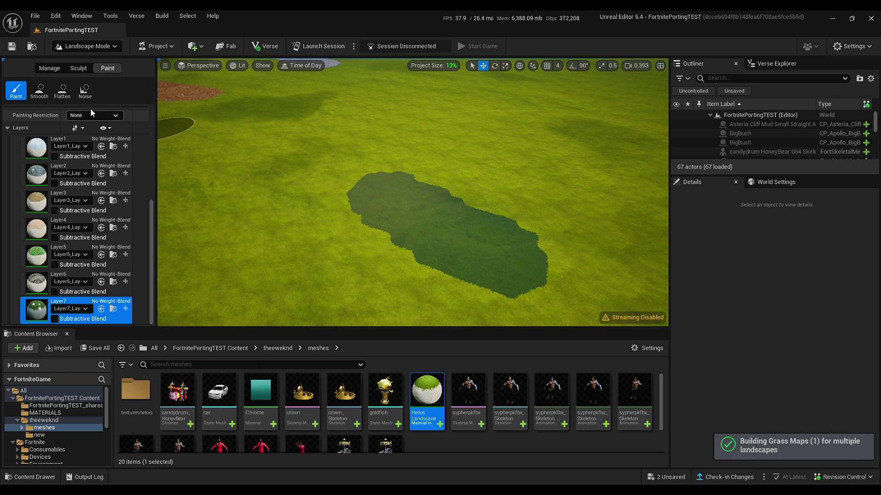
Smooth the border of the dark green Layer7 patch into the grass and inspect its surface up close.
click(39, 90)
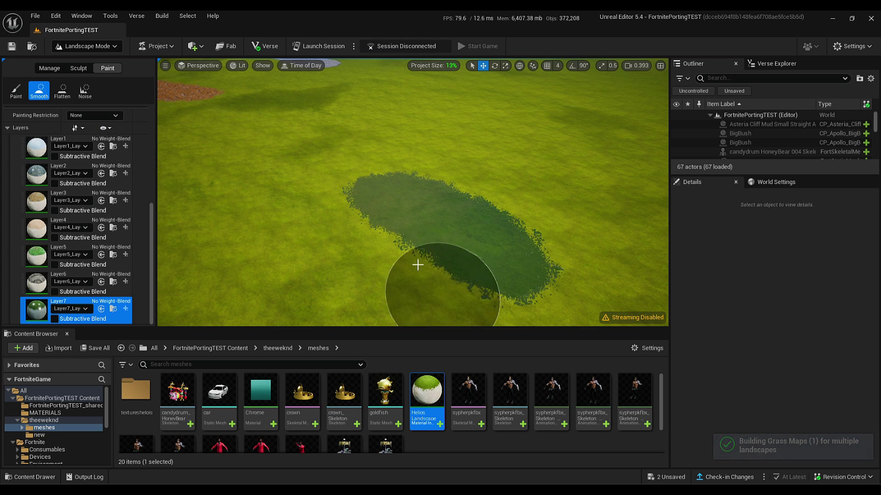
key(w)
right_drag(417, 265, 425, 239)
key(s)
key(w)
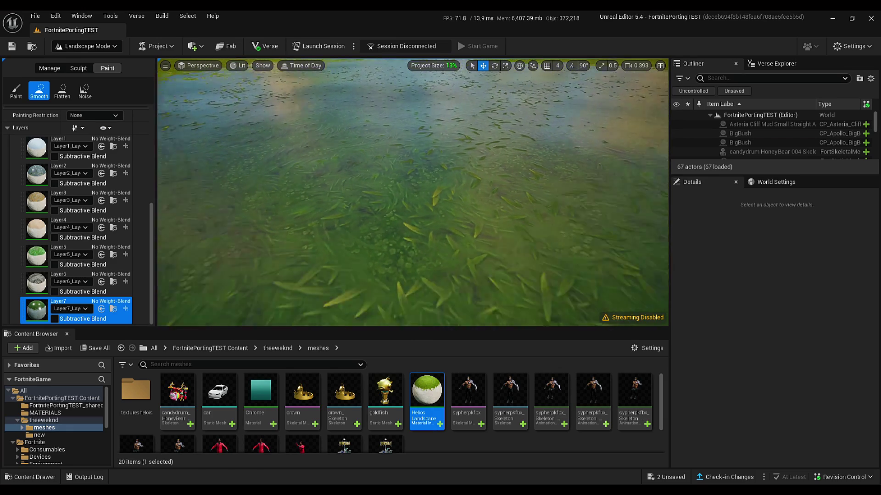
scroll(413, 193, down, 4)
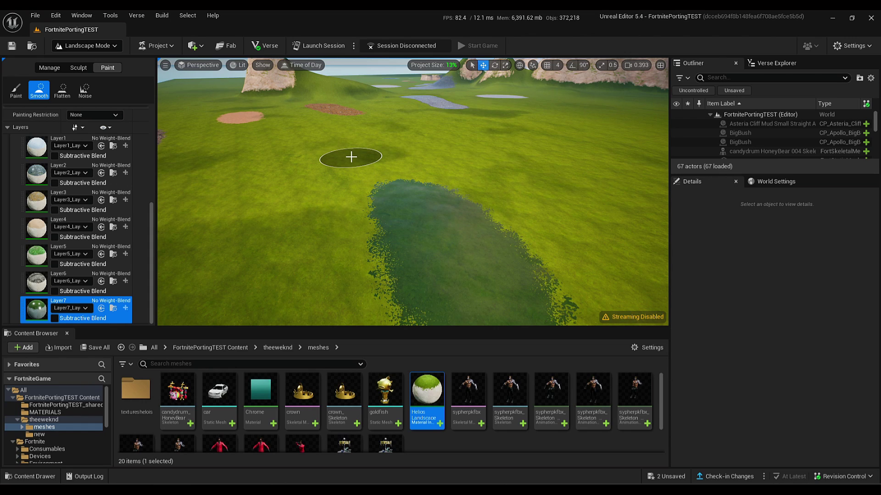
mouse_move(351, 157)
right_down()
mouse_move(270, 156)
mouse_move(349, 161)
mouse_move(399, 149)
mouse_move(413, 206)
mouse_move(367, 216)
mouse_move(404, 184)
mouse_move(369, 140)
mouse_move(384, 118)
mouse_move(395, 137)
mouse_move(387, 120)
mouse_move(413, 133)
mouse_move(390, 129)
mouse_move(399, 91)
mouse_move(440, 69)
mouse_move(486, 151)
mouse_move(537, 101)
mouse_move(601, 106)
right_up()
mouse_move(395, 115)
right_down()
mouse_move(395, 128)
mouse_move(394, 115)
right_up()
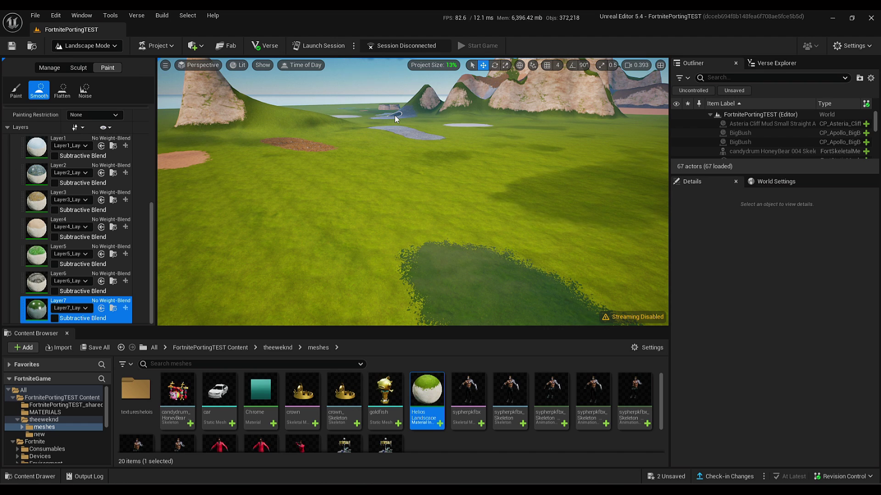
scroll(42, 159, up, 1)
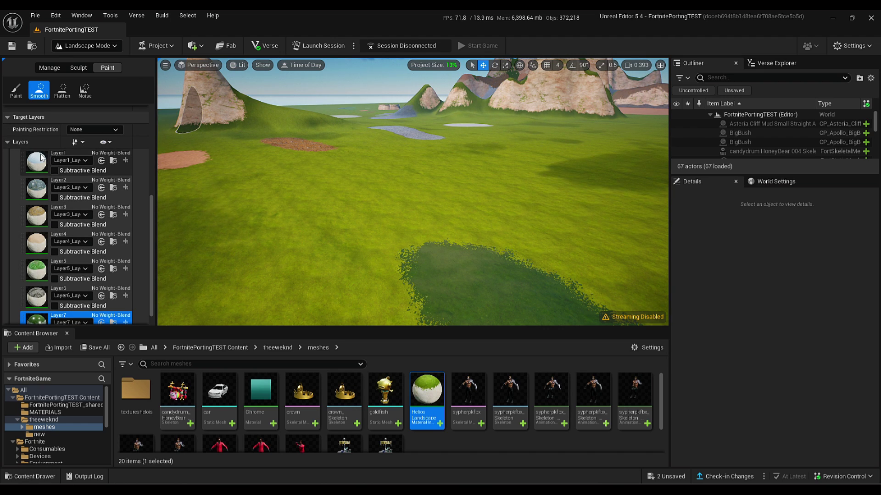
Open the layer info object of Layer1 to view its physical material, and minimize that window.
double_click(40, 157)
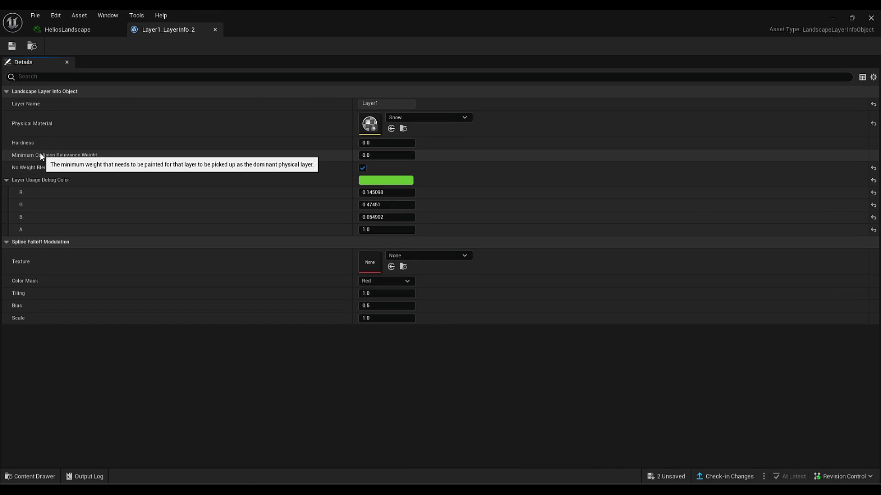
click(830, 16)
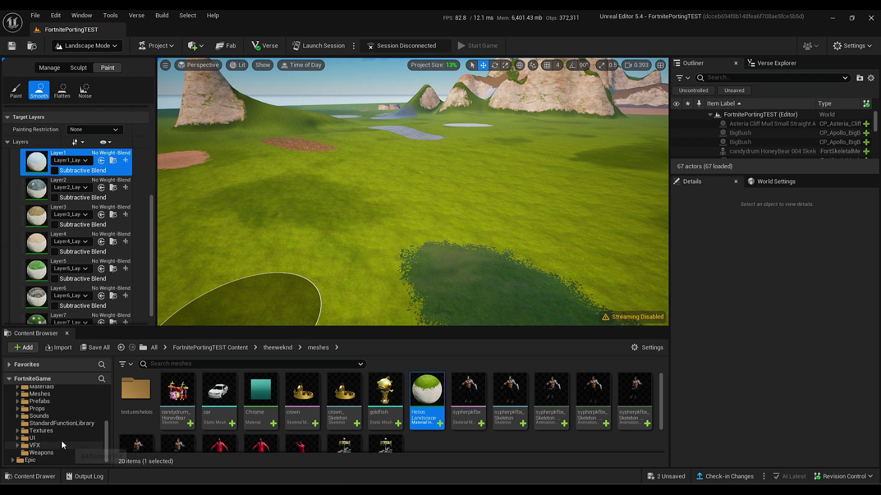
Search all project content for LANDSCAPE and bring up the available actions for the MI FortniteLandscape Customizable 01 material instance.
click(155, 347)
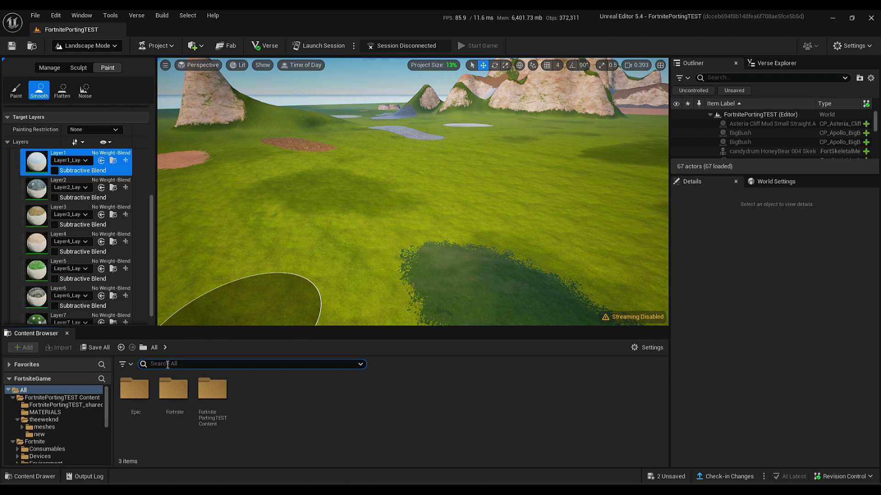
click(167, 365)
text(LANDS)
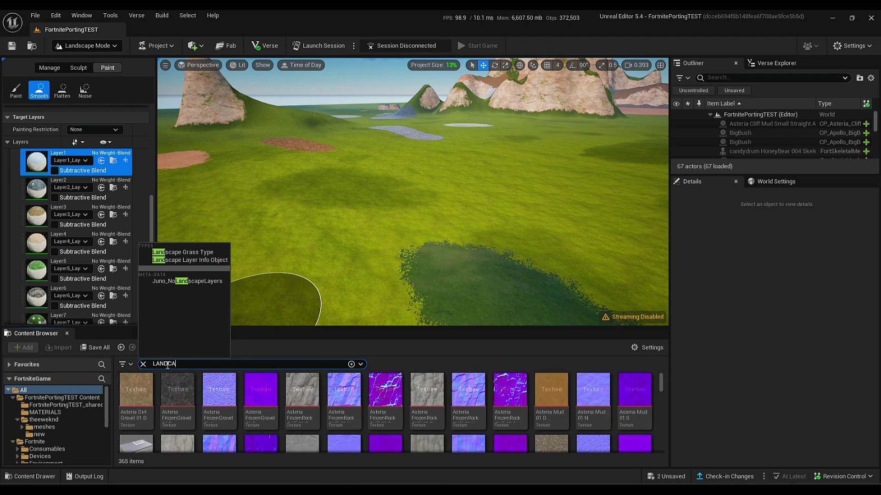
text(CAPE)
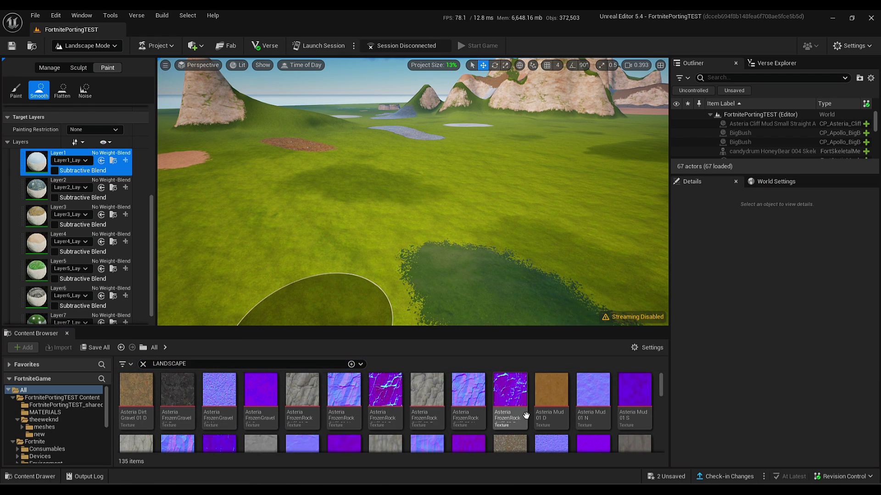
scroll(367, 426, down, 5)
scroll(348, 422, up, 1)
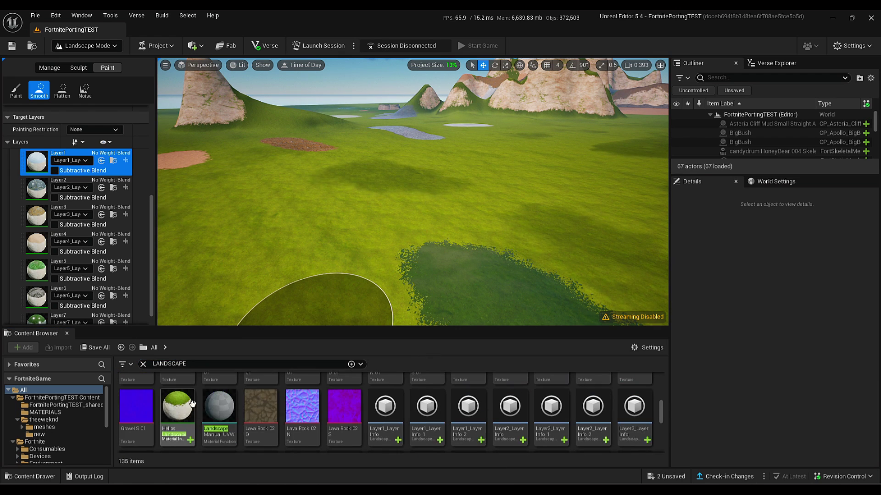
scroll(232, 404, down, 3)
mouse_move(226, 408)
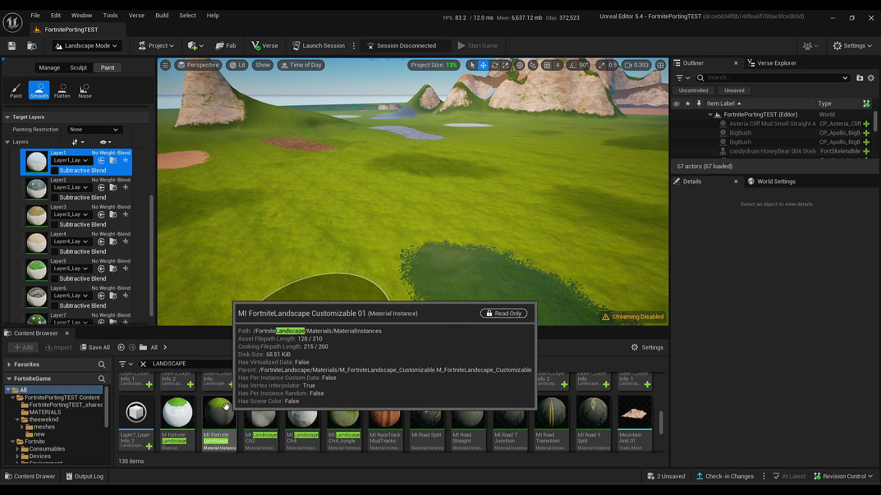
right_click(225, 407)
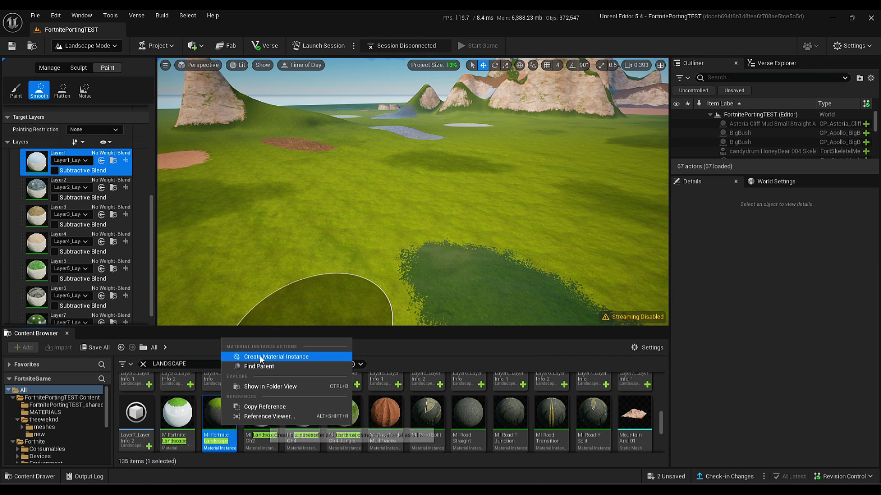
Clear the content search and return to the meshes folder to view the HeliosLandscape asset's details.
click(193, 363)
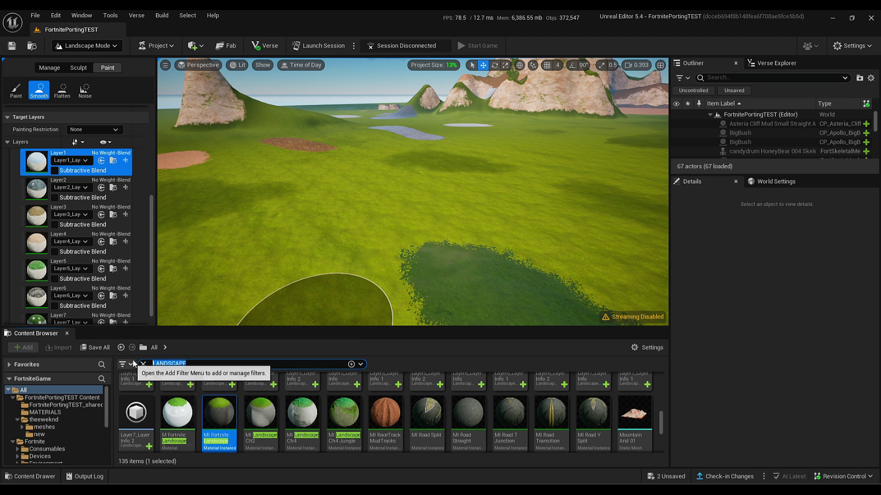
click(143, 364)
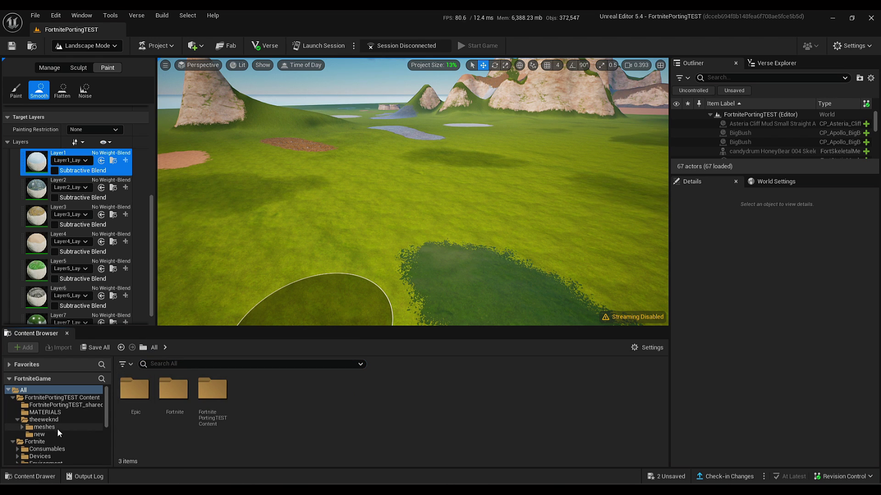
click(44, 427)
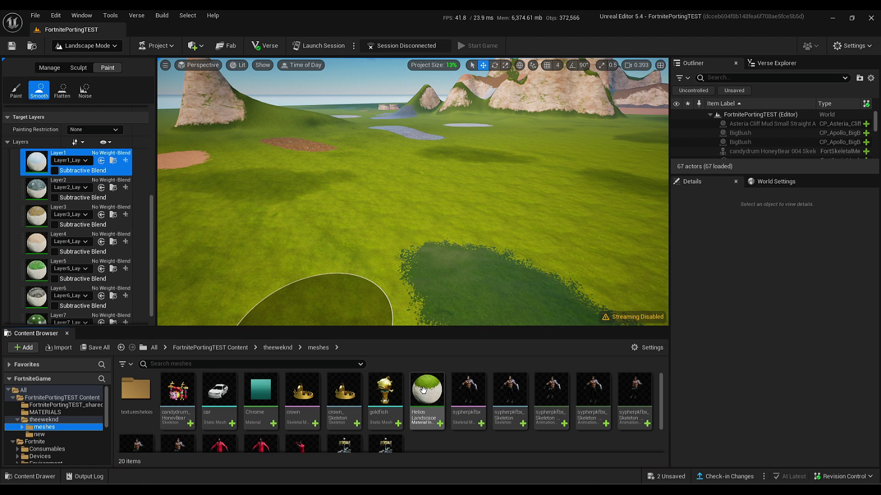
mouse_move(423, 390)
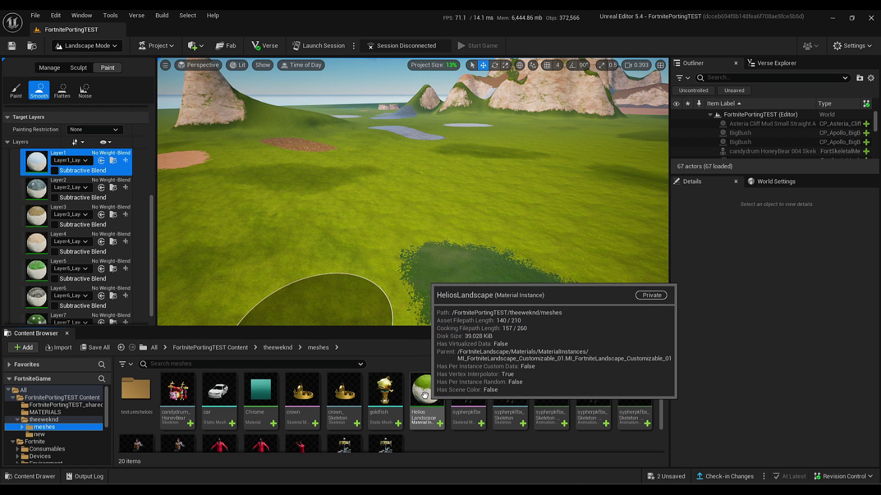
Go through the target layers Layer1 to Layer7 one after another, opening each one's layer info, and reselect Layer1.
double_click(37, 161)
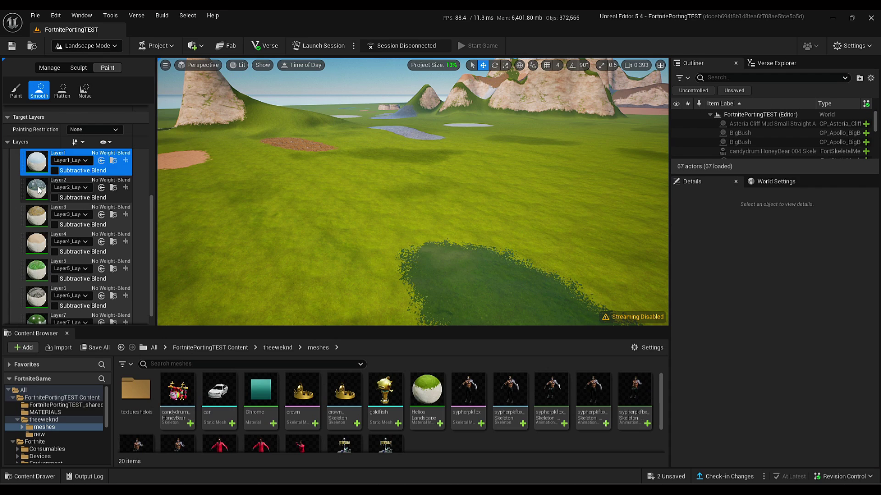
double_click(37, 201)
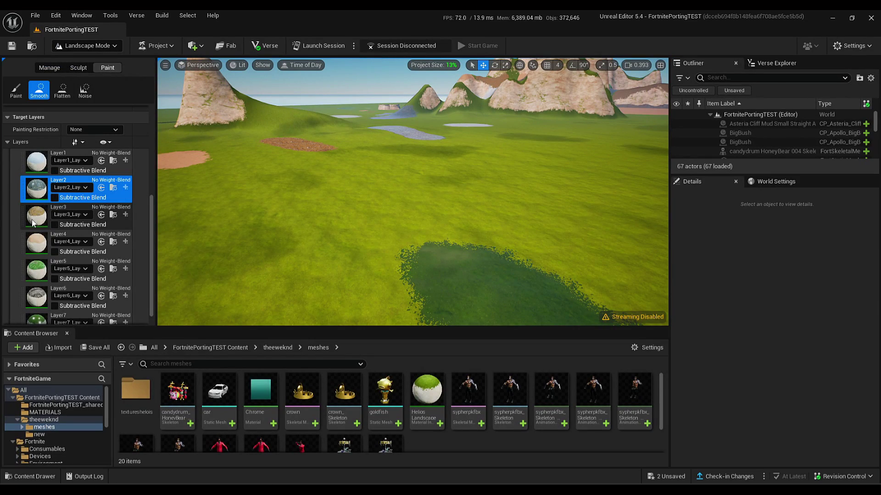
double_click(32, 223)
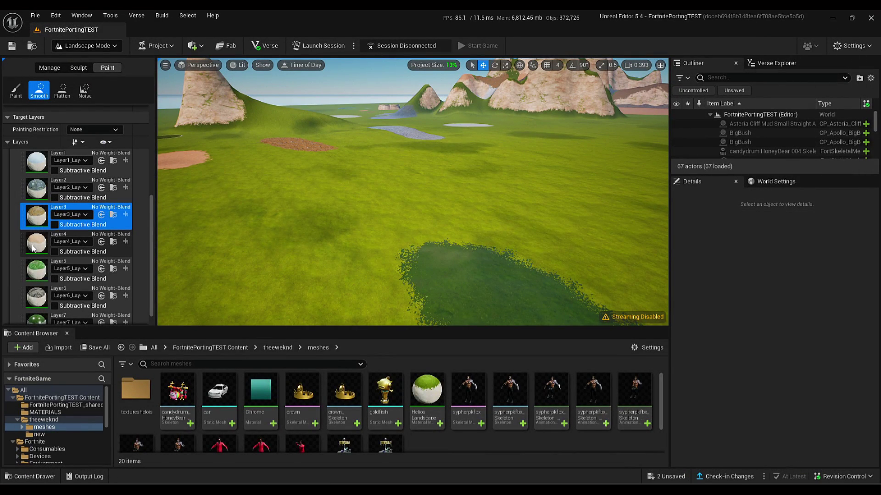
double_click(32, 248)
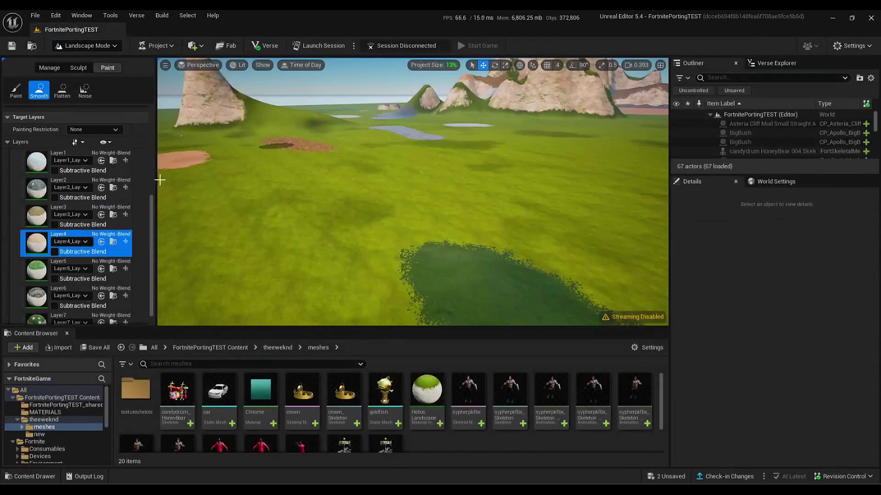
double_click(35, 269)
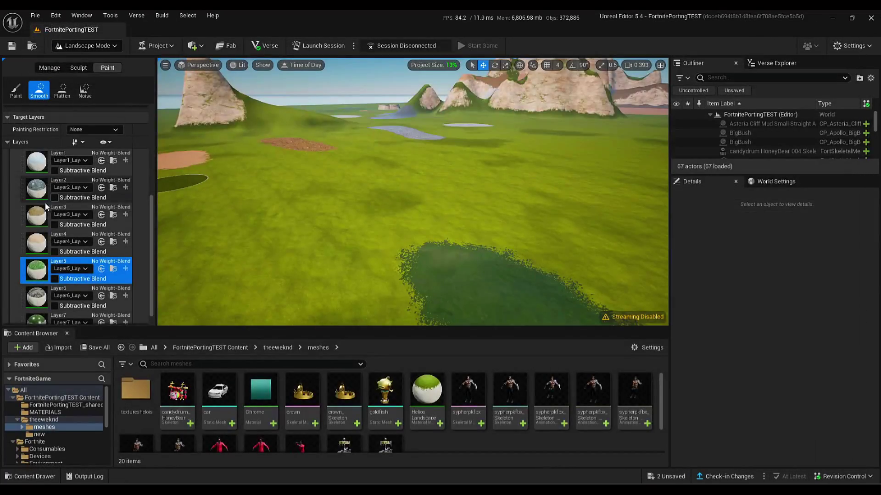
double_click(43, 289)
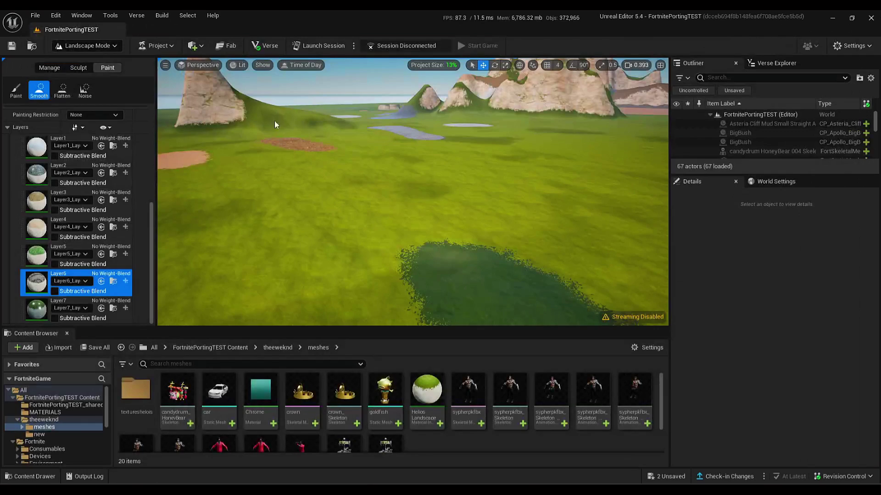
double_click(44, 310)
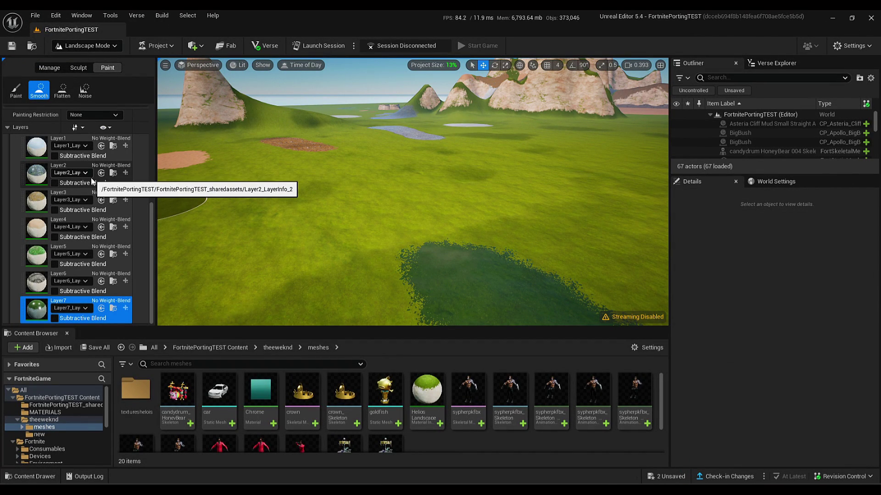
click(82, 151)
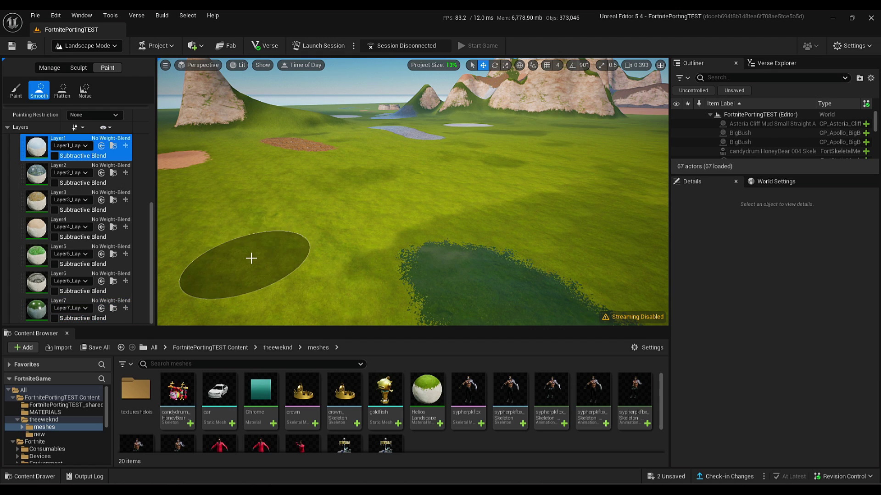
Open the HeliosLandscape material instance and examine its physical material and parent in the General settings.
double_click(427, 395)
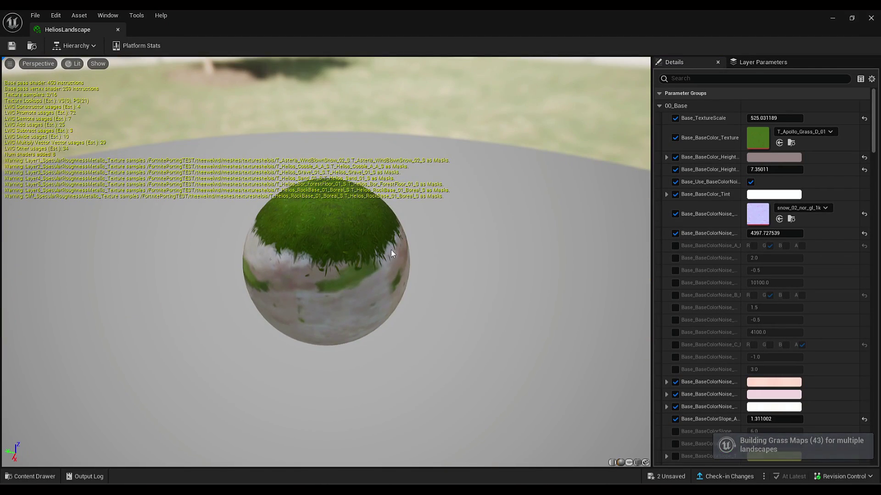
drag(875, 105, 874, 427)
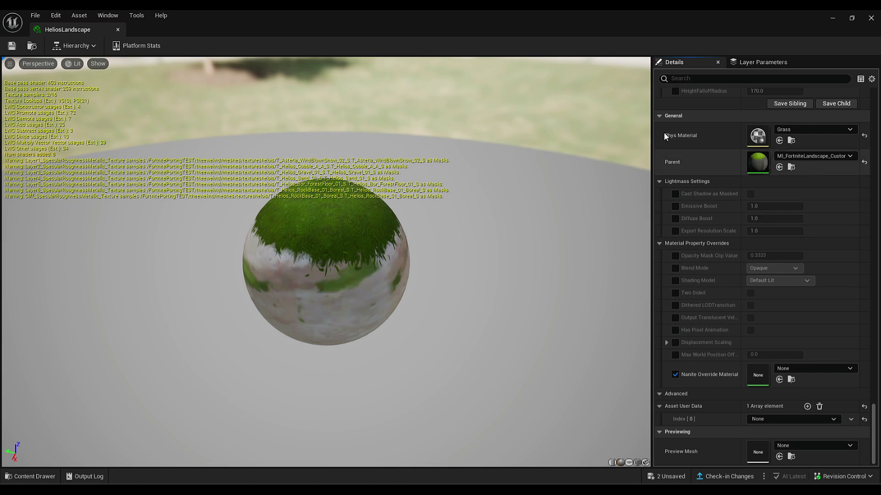
scroll(728, 247, up, 5)
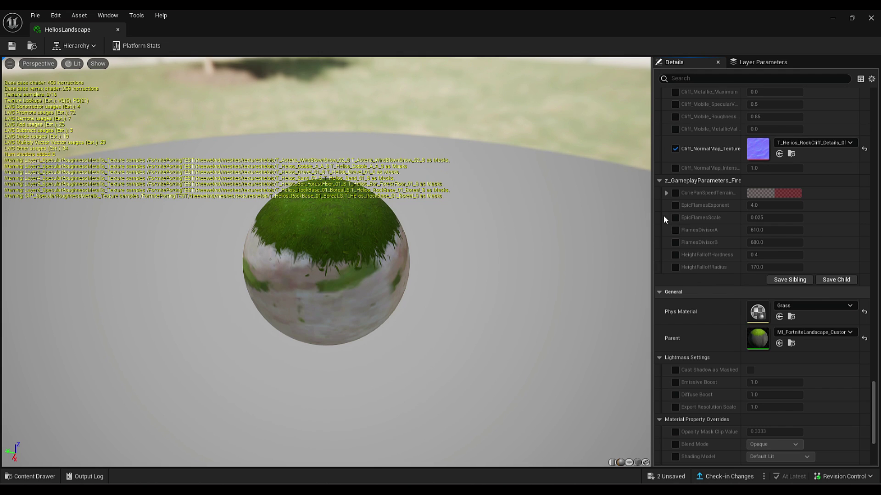
scroll(716, 199, up, 6)
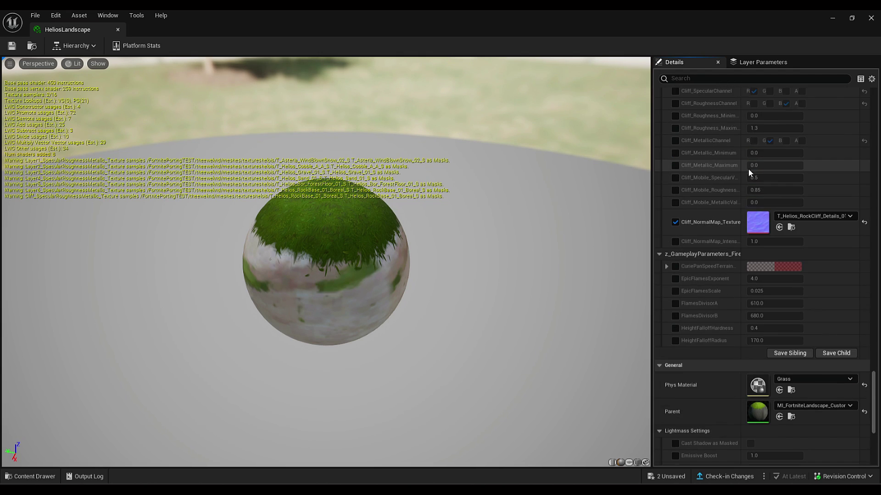
Examine the Cliff parameters of the material, including the slope layer mask and the Cliff_TextureScale colour values.
scroll(805, 202, up, 2)
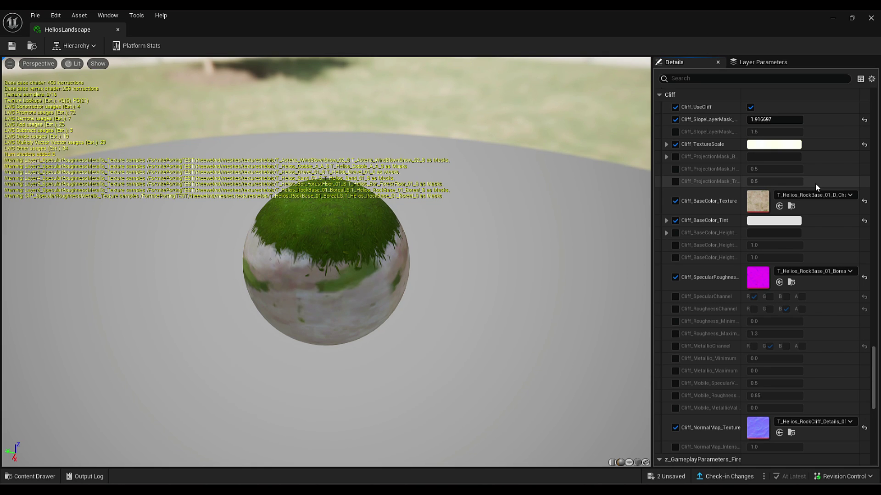
scroll(671, 129, up, 2)
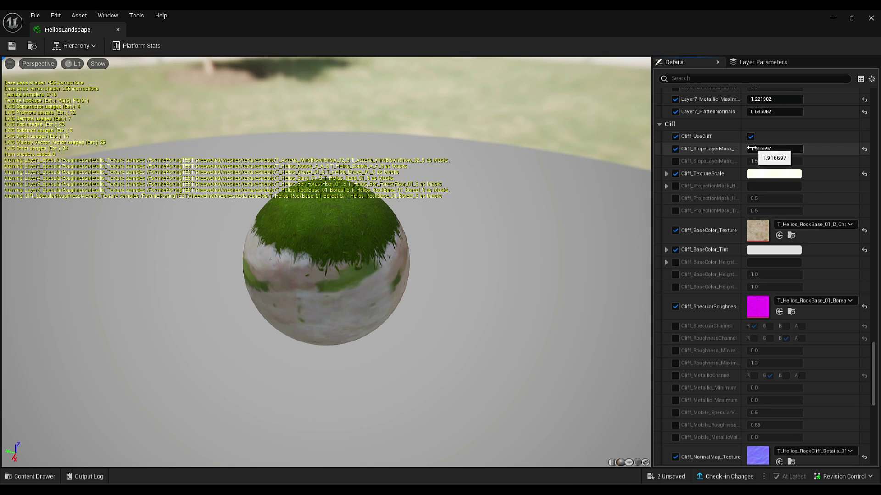
click(763, 174)
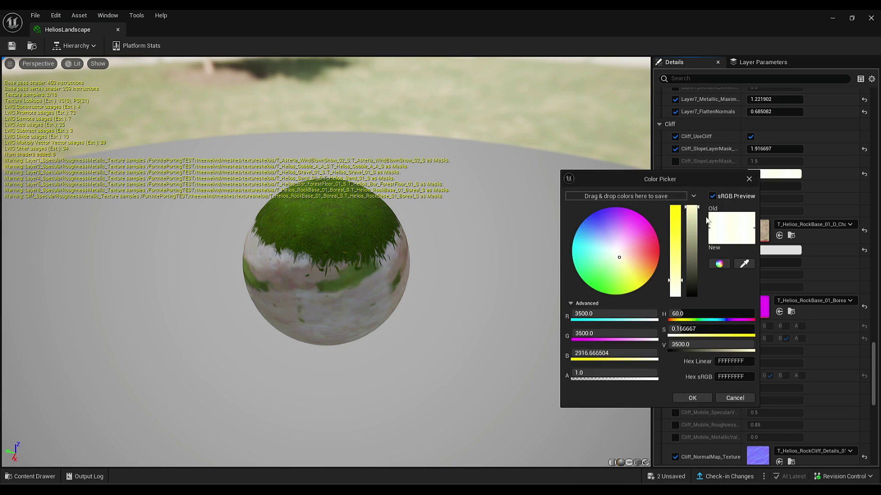
click(749, 179)
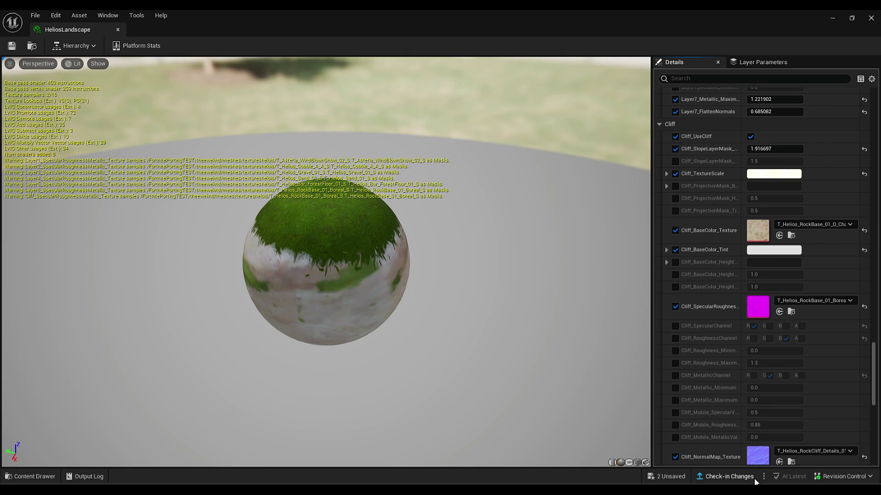
scroll(743, 334, down, 1)
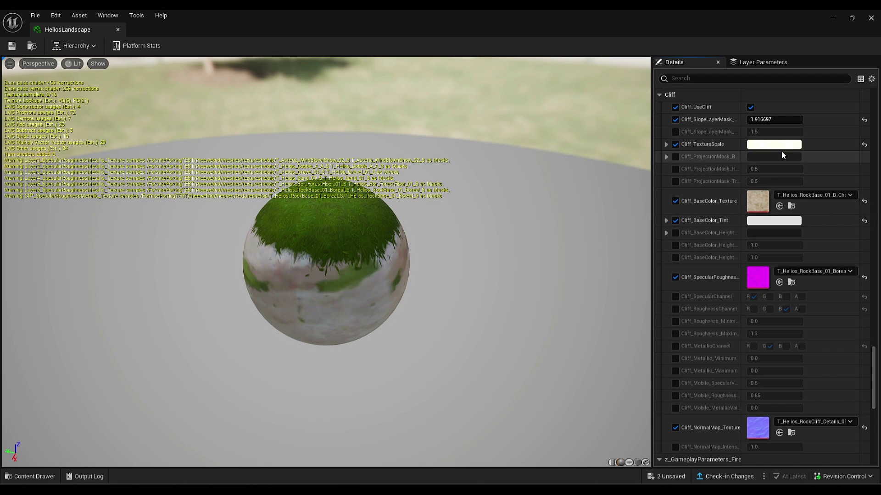
Examine the Layer7 parameters of the material, such as amount, tints, specular and roughness.
scroll(775, 192, up, 10)
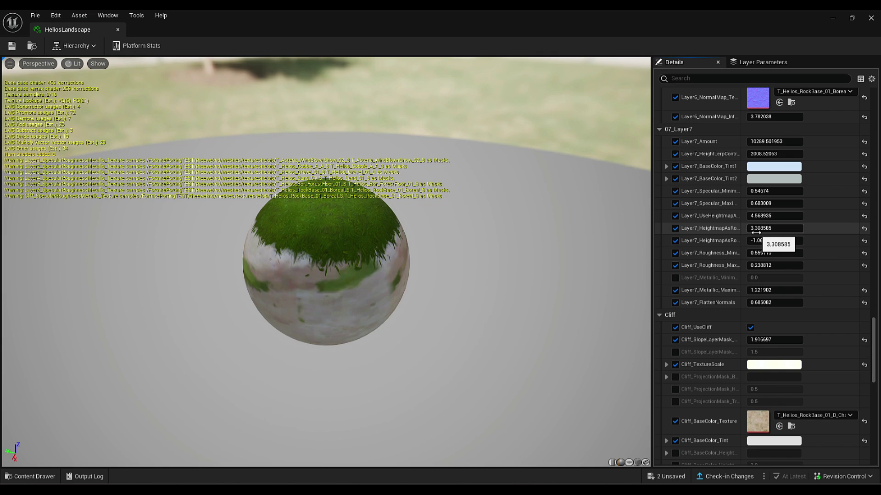
scroll(846, 161, up, 1)
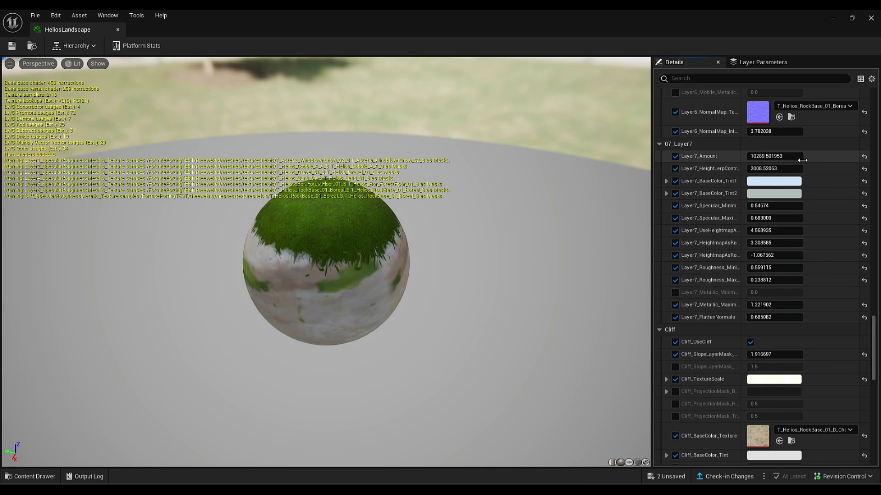
scroll(747, 335, down, 10)
scroll(747, 334, up, 10)
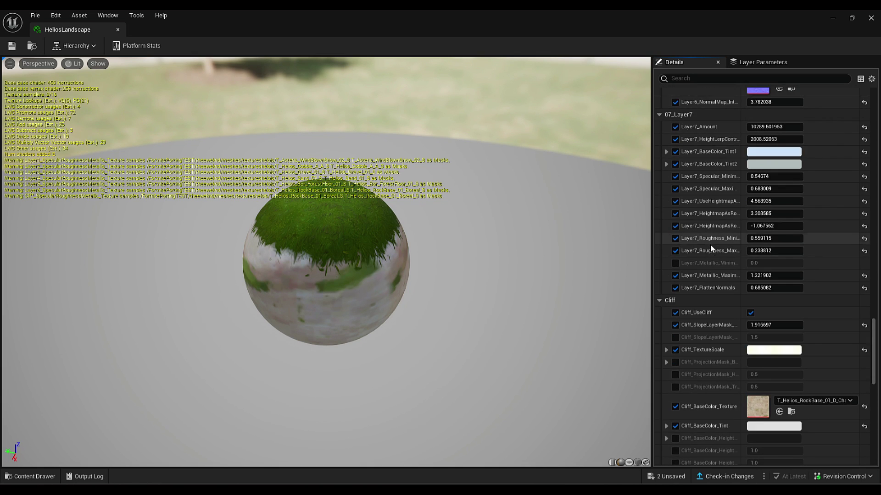
Examine the Layer6 parameters of the material, including the colour values of its base colour tint and height tint.
scroll(732, 256, up, 2)
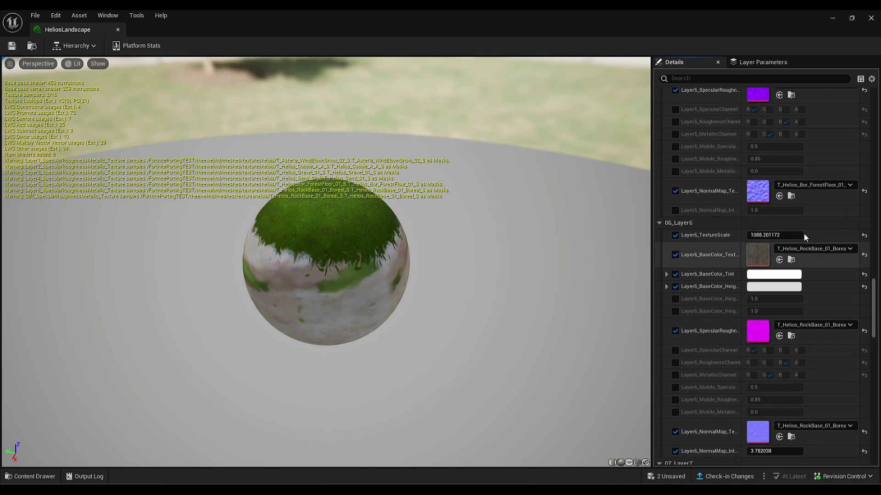
scroll(733, 241, down, 1)
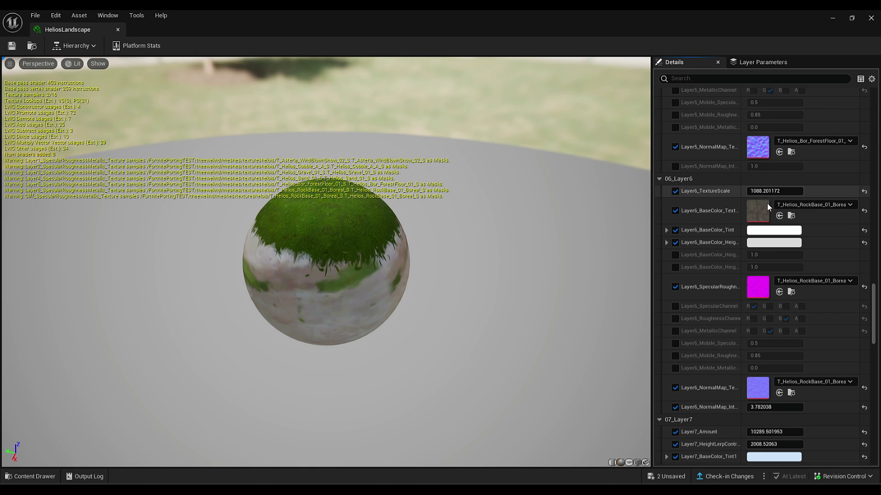
click(771, 230)
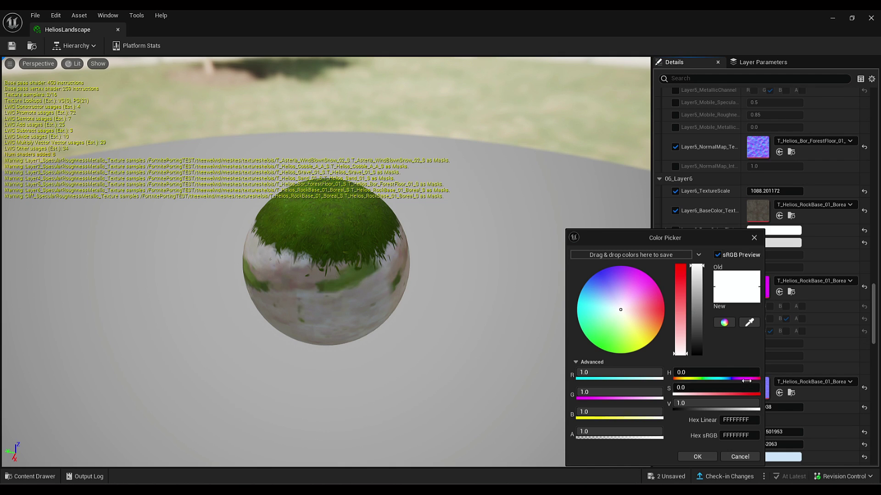
click(755, 238)
click(757, 239)
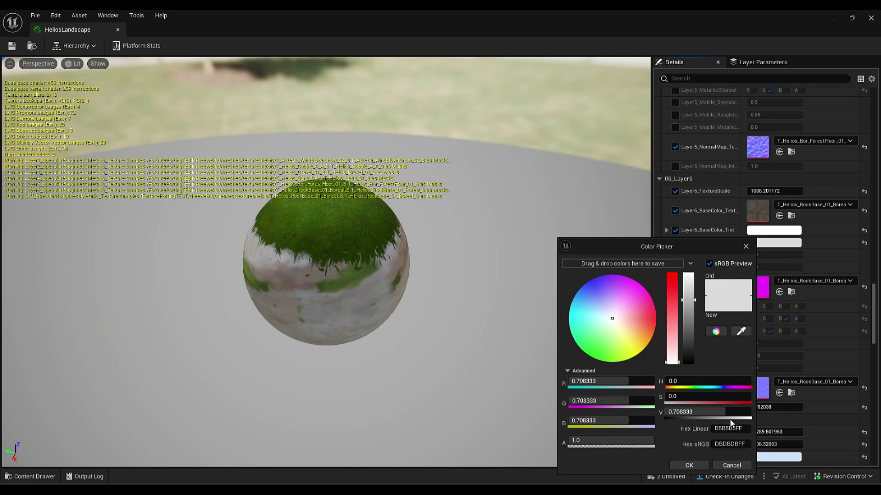
click(746, 248)
Examine the Layer5 and Layer4 parameters, checking their textures and the Layer4_BaseColor_Tint colour values.
scroll(790, 225, up, 6)
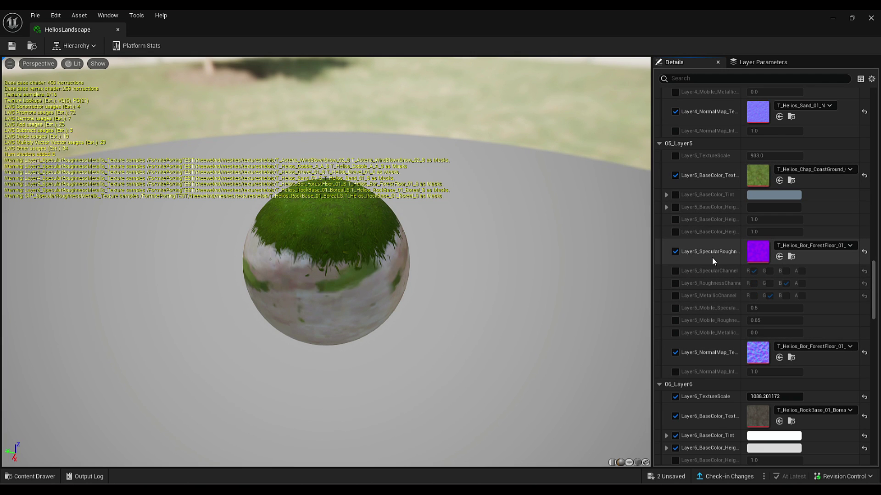
scroll(727, 241, up, 5)
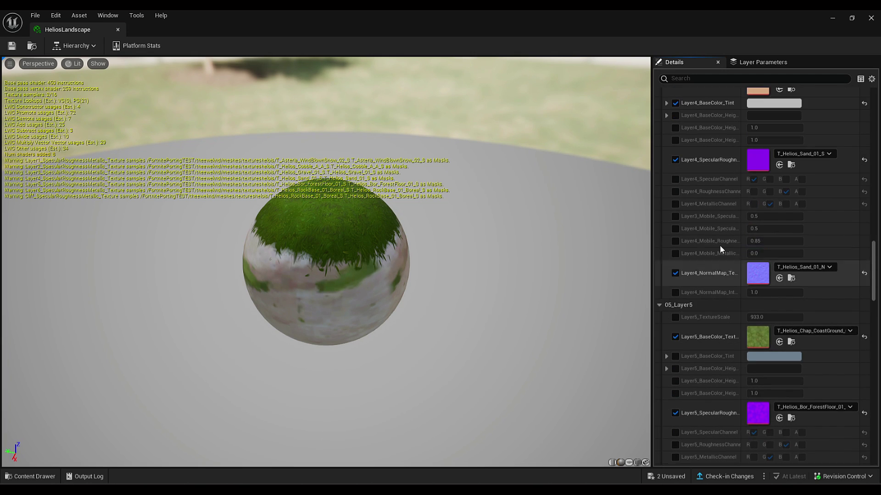
scroll(780, 224, up, 1)
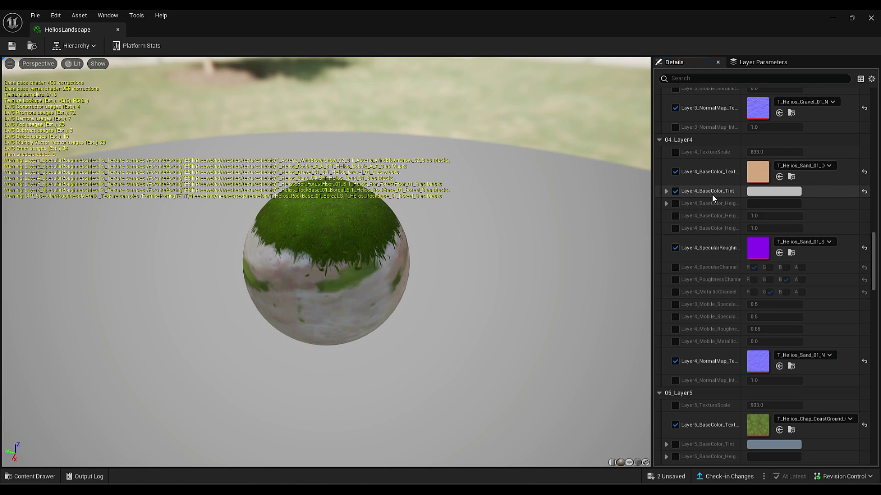
click(774, 191)
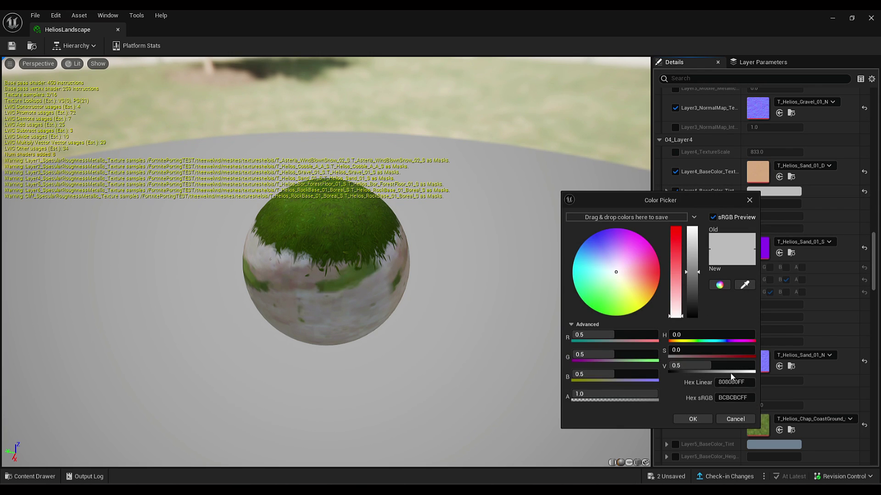
click(750, 200)
Examine the base colour, specular and normal map textures assigned to Layer3 and Layer2.
scroll(767, 255, up, 10)
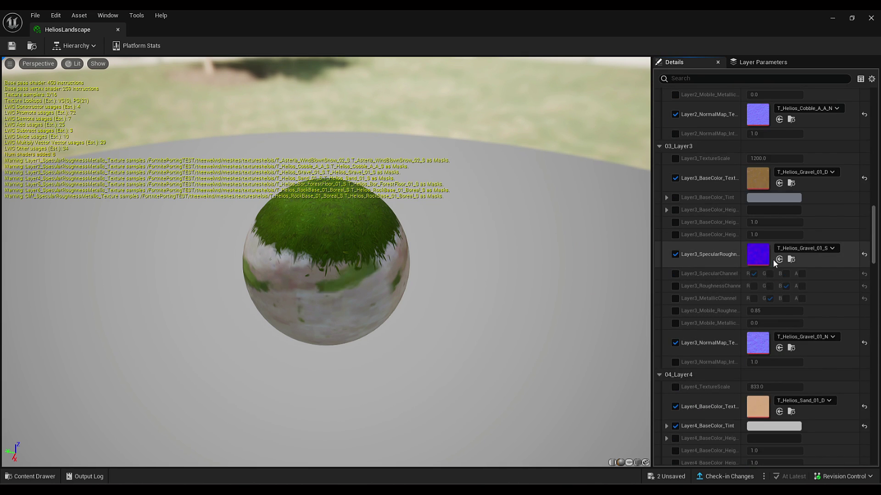
scroll(768, 241, down, 2)
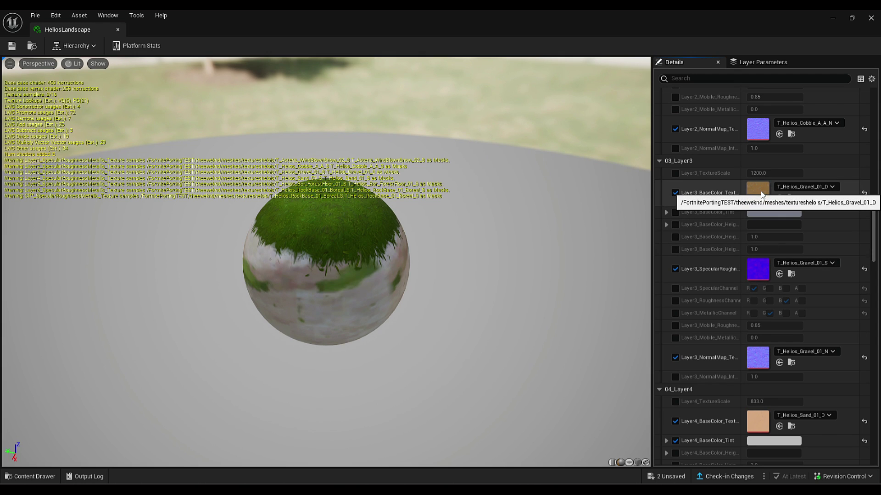
scroll(762, 255, up, 12)
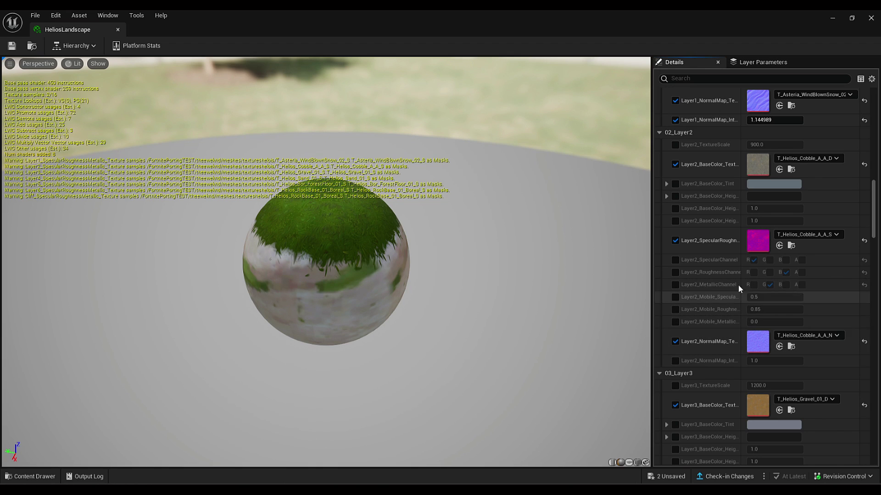
Examine the Layer1 parameters, including the colour values of its base colour tint and height tint.
scroll(739, 285, up, 3)
scroll(752, 235, up, 9)
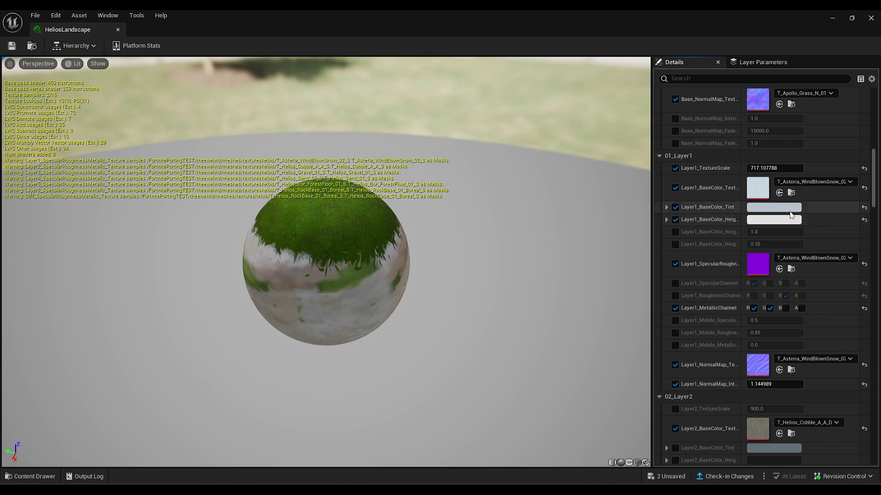
click(788, 210)
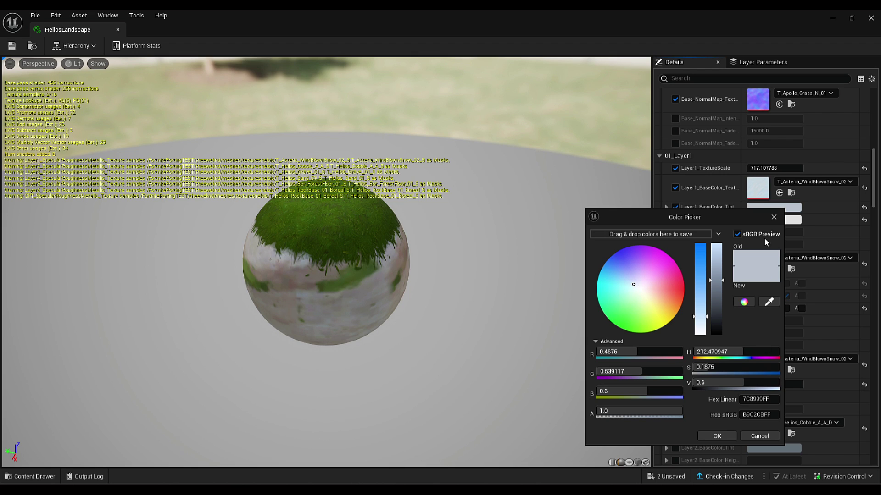
click(774, 217)
click(775, 221)
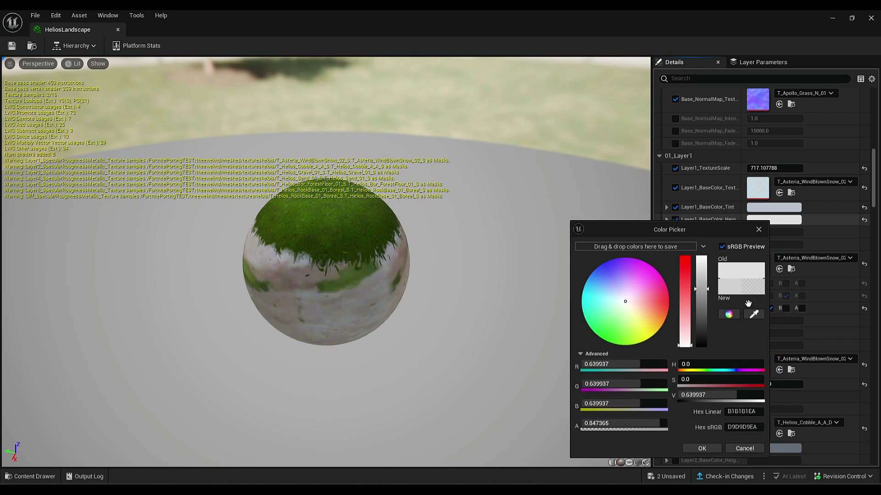
click(756, 231)
Examine the first parameters of the 00_Base group, including the height colour and Base_BaseColor_Tint values.
scroll(729, 227, up, 15)
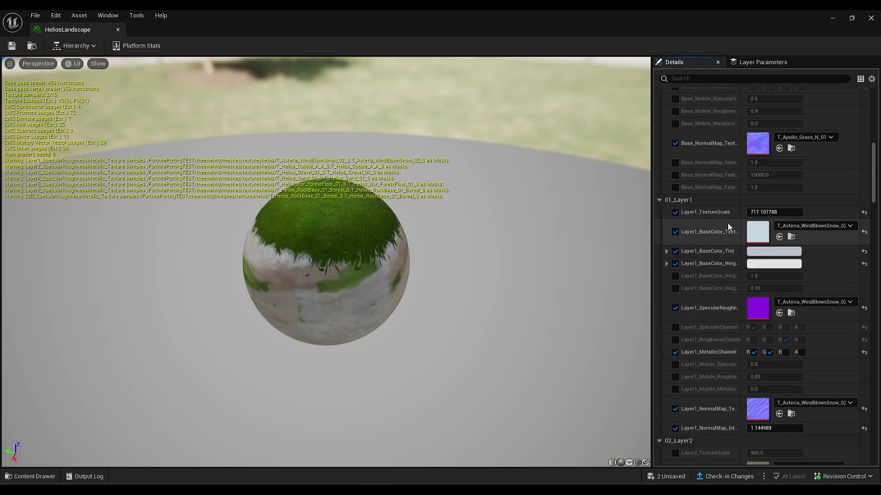
scroll(738, 235, up, 6)
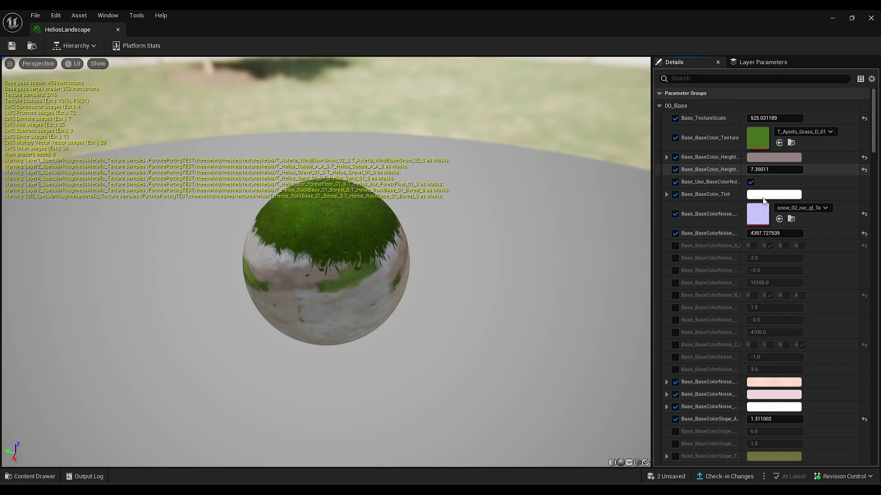
click(762, 161)
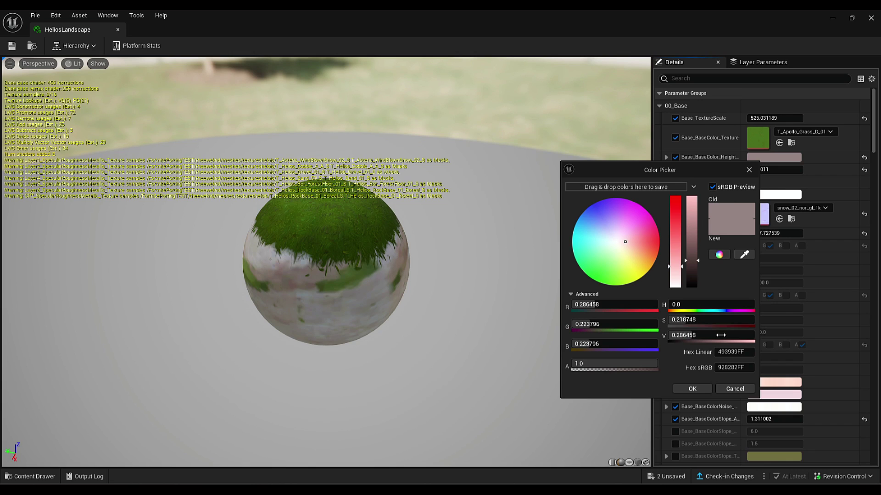
key(Escape)
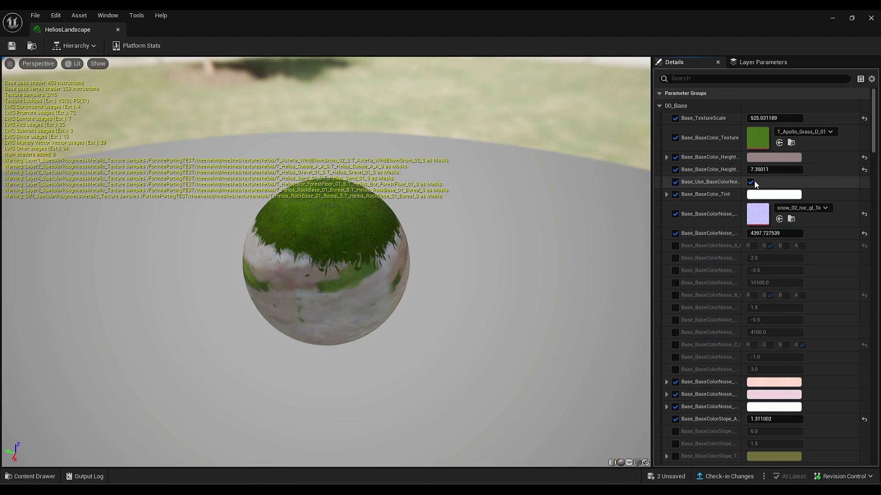
click(756, 195)
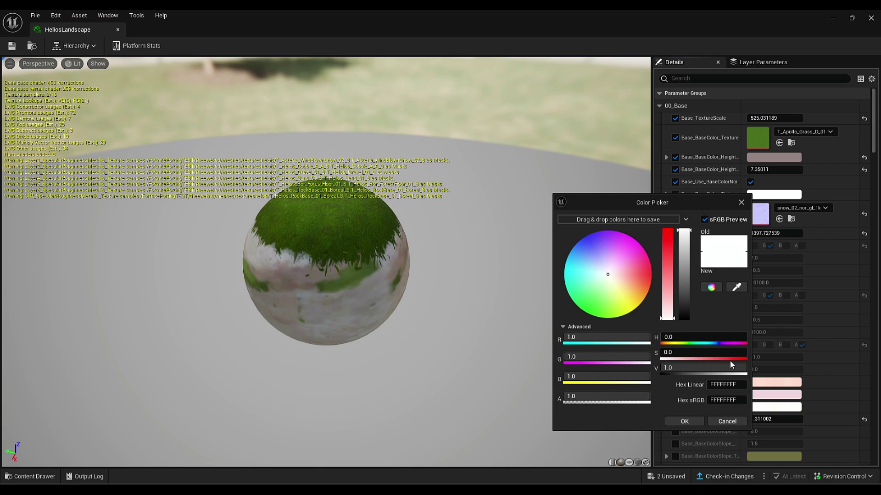
click(739, 202)
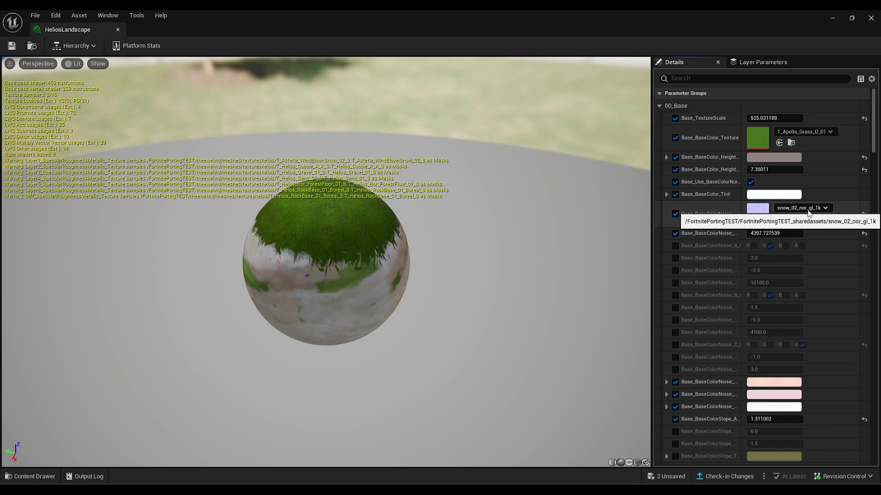
Examine the Base_BaseColorNoise parameters, including the colour values of the three noise tints.
scroll(808, 212, down, 2)
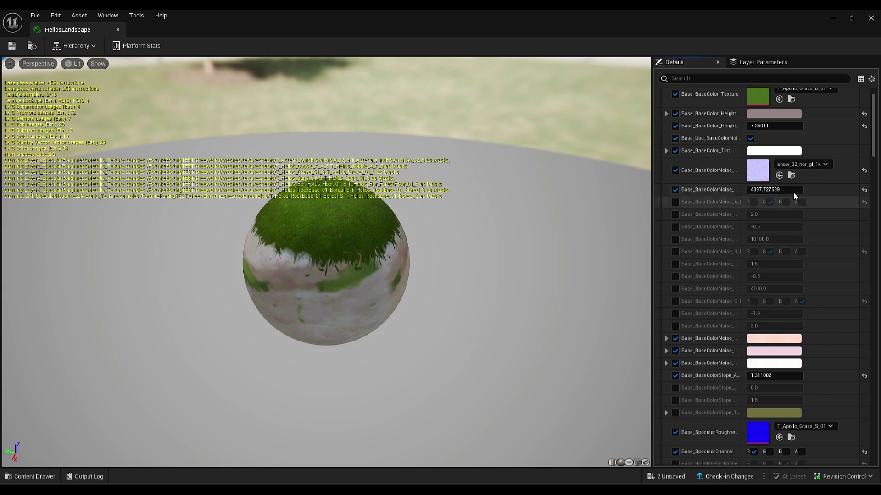
scroll(805, 213, down, 3)
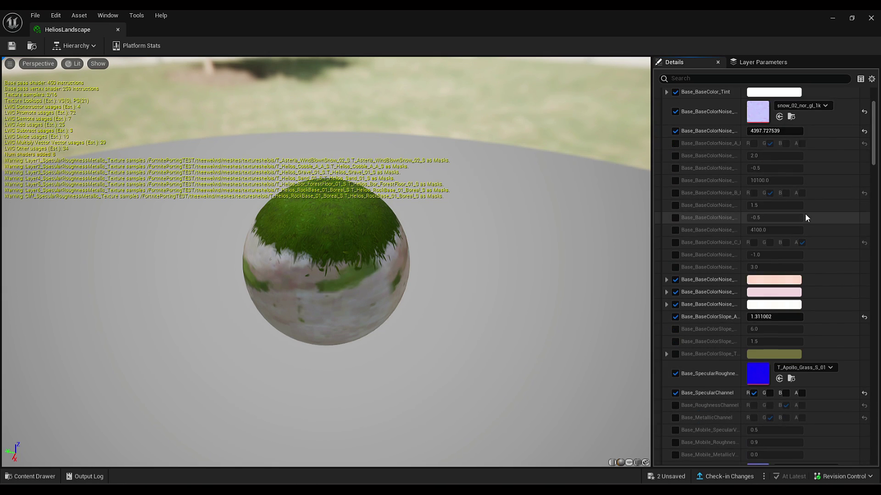
click(775, 280)
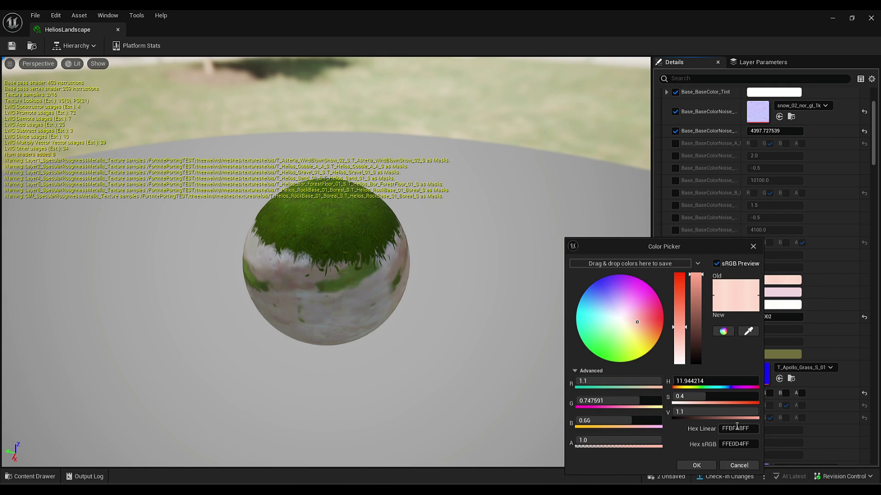
click(753, 247)
click(782, 292)
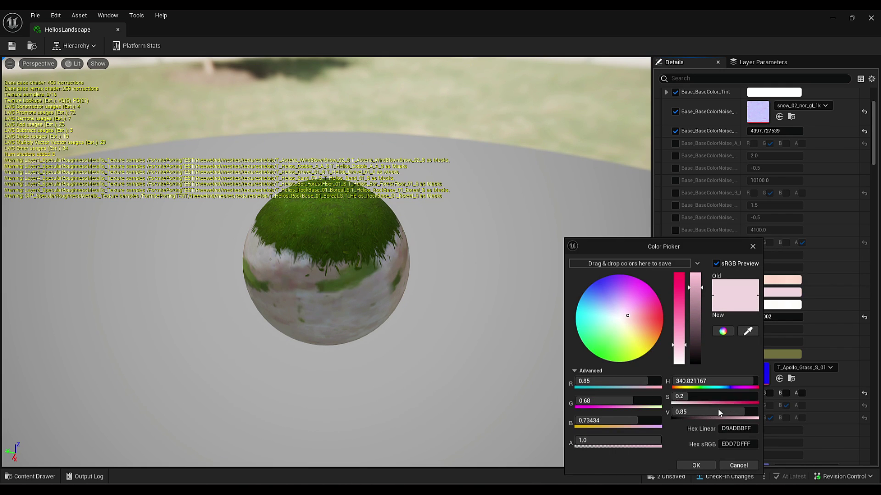
click(753, 247)
click(785, 305)
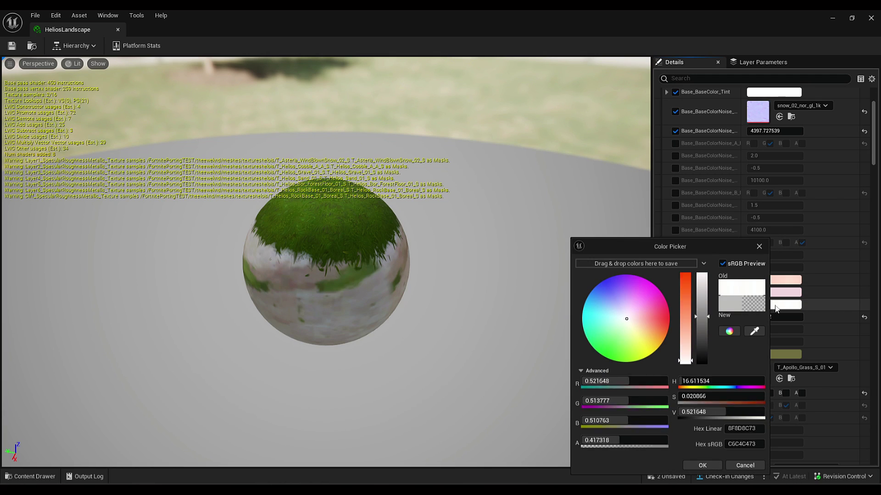
click(758, 247)
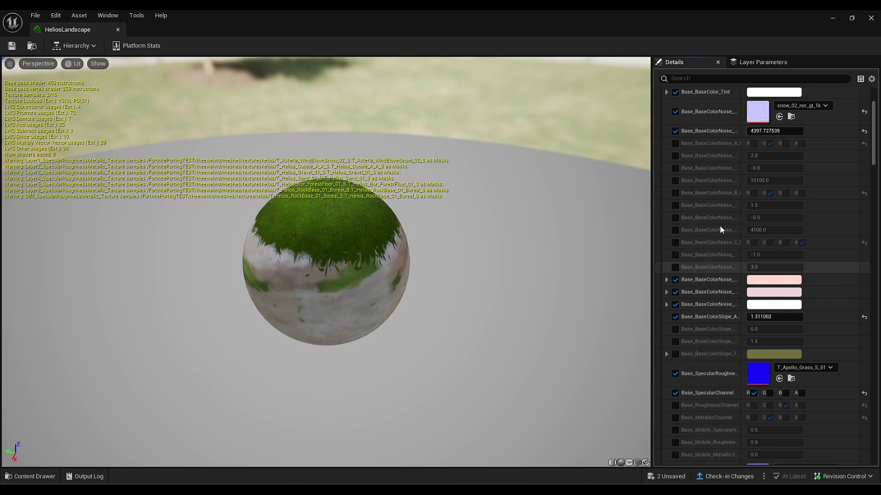
Review the base slope, specular, roughness and normal map parameters, and return to the landscape level.
scroll(734, 247, down, 3)
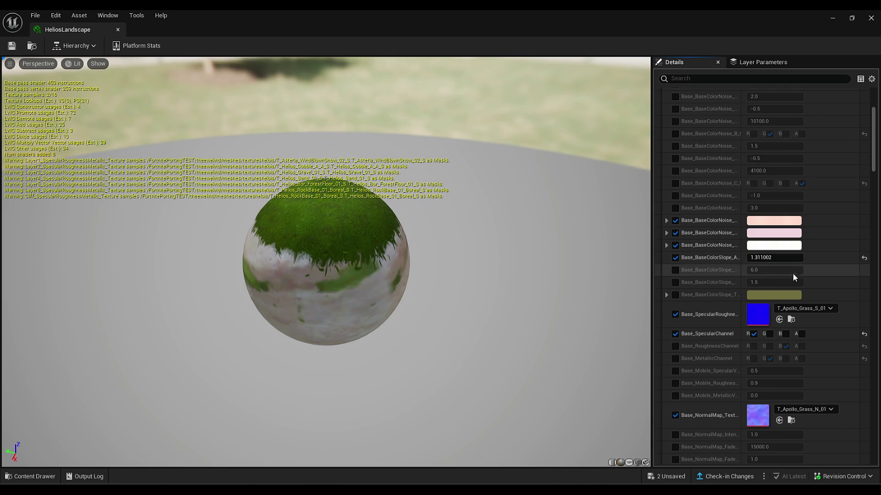
scroll(780, 261, down, 2)
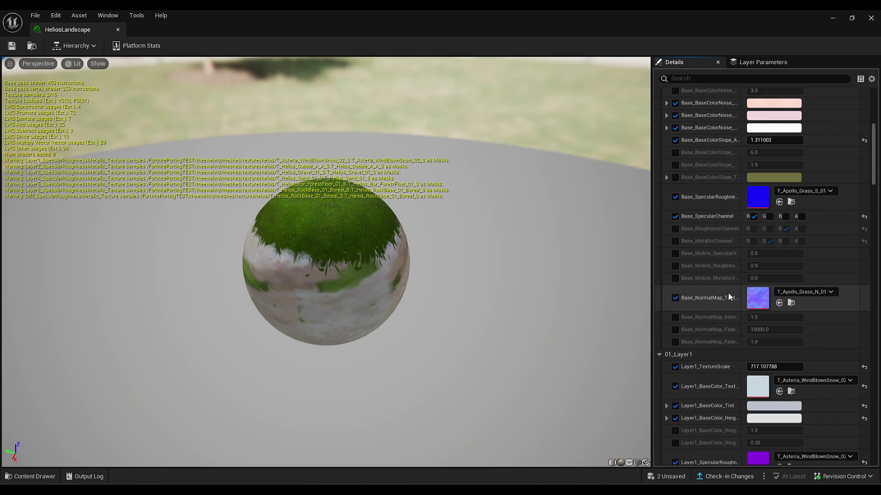
scroll(708, 243, up, 7)
scroll(709, 241, up, 2)
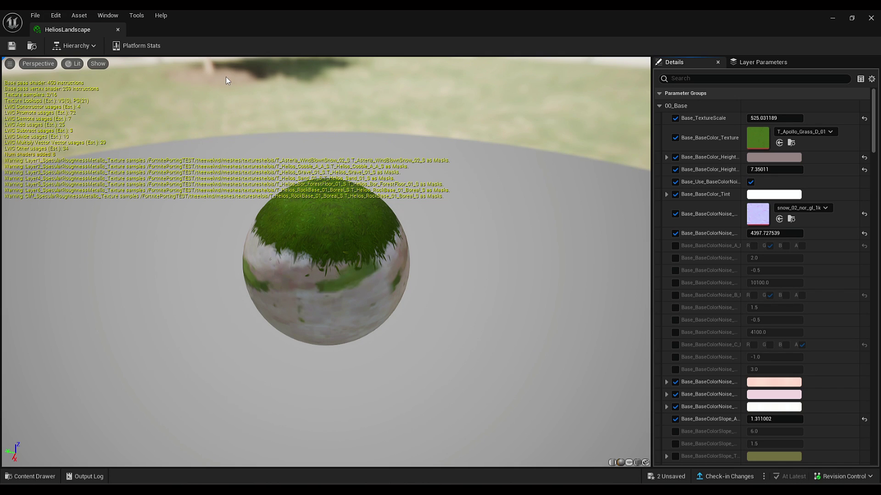
click(831, 14)
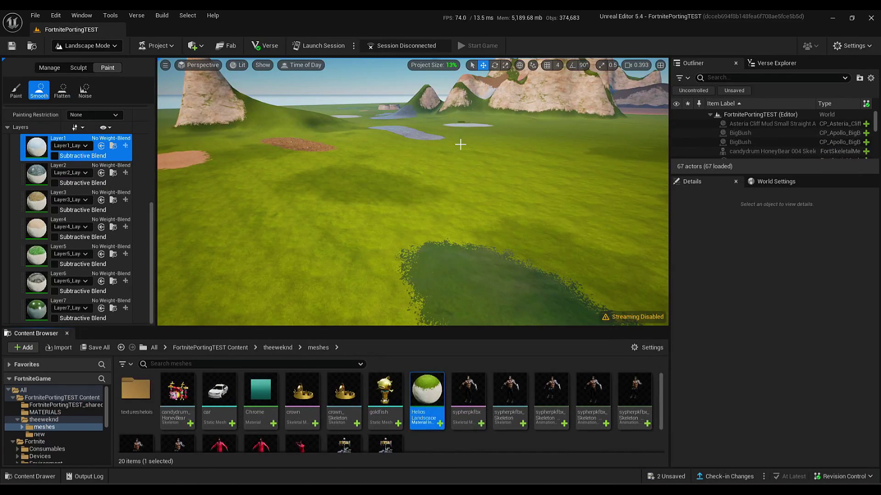
Raise a tall, steep pillar on the open grass of the landscape with the Sculpt tool.
click(78, 68)
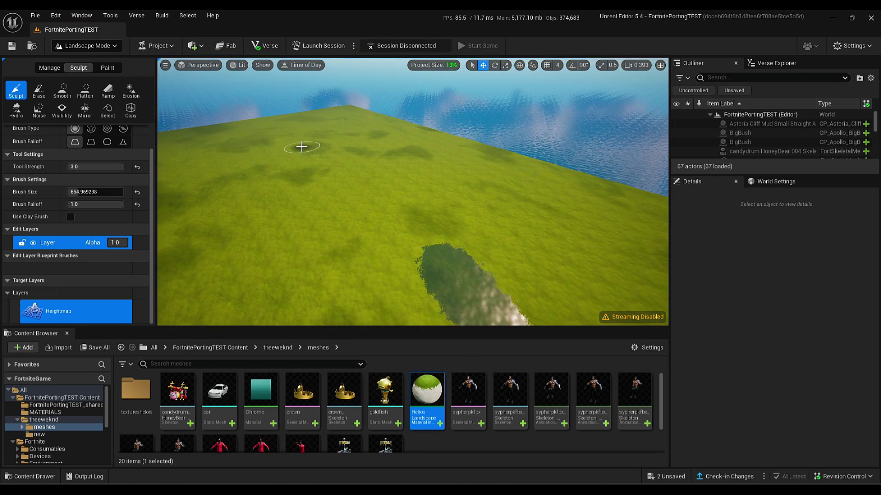
drag(358, 151, 339, 87)
right_drag(339, 87, 280, 60)
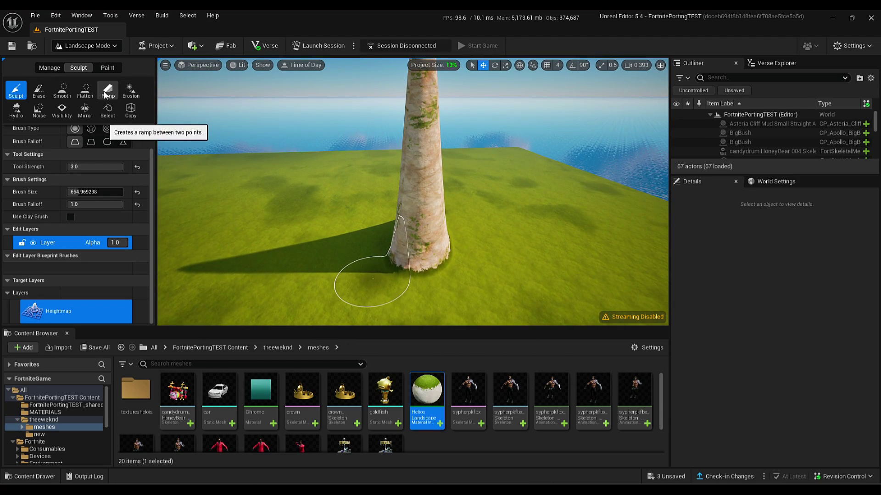
Smooth the tall pillar down into a broad hill with a steep cliff side using the Smooth sculpting tool.
click(103, 96)
right_drag(289, 162, 284, 243)
click(62, 91)
mouse_move(289, 161)
right_down()
mouse_move(305, 209)
mouse_move(326, 192)
mouse_move(298, 165)
right_up()
mouse_move(321, 214)
mouse_down()
mouse_move(291, 202)
mouse_move(308, 191)
mouse_move(373, 198)
mouse_move(503, 187)
mouse_move(483, 244)
mouse_move(448, 285)
mouse_move(293, 227)
mouse_up()
right_drag(461, 225, 390, 218)
mouse_move(461, 224)
mouse_down()
mouse_move(439, 262)
mouse_move(518, 198)
mouse_up()
right_drag(518, 197, 427, 193)
mouse_move(518, 197)
mouse_down()
mouse_move(458, 284)
mouse_move(317, 249)
mouse_move(454, 268)
mouse_move(538, 251)
mouse_move(583, 209)
mouse_move(529, 228)
mouse_move(494, 191)
mouse_move(414, 183)
mouse_move(372, 147)
mouse_move(407, 125)
mouse_move(507, 132)
mouse_move(474, 143)
mouse_up()
right_drag(473, 143, 426, 144)
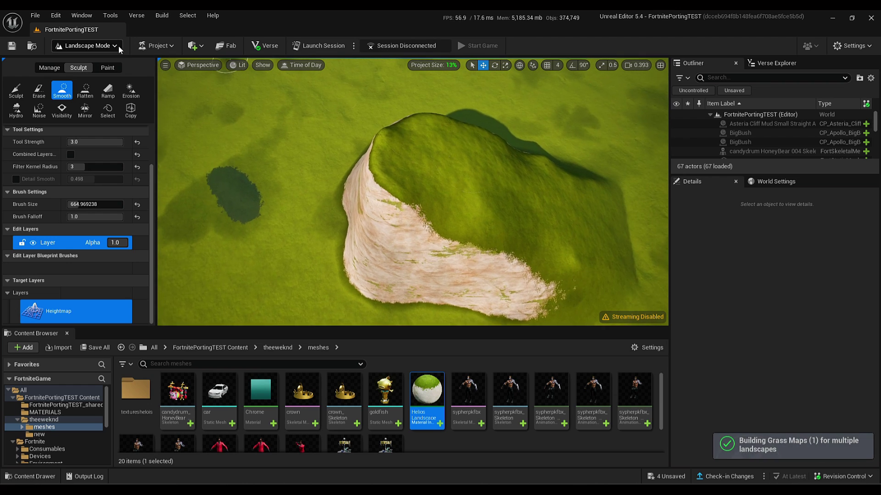
Paint the snow layer Layer1 over the top and grassy slope of the hill with the Paint tool.
click(107, 68)
click(18, 93)
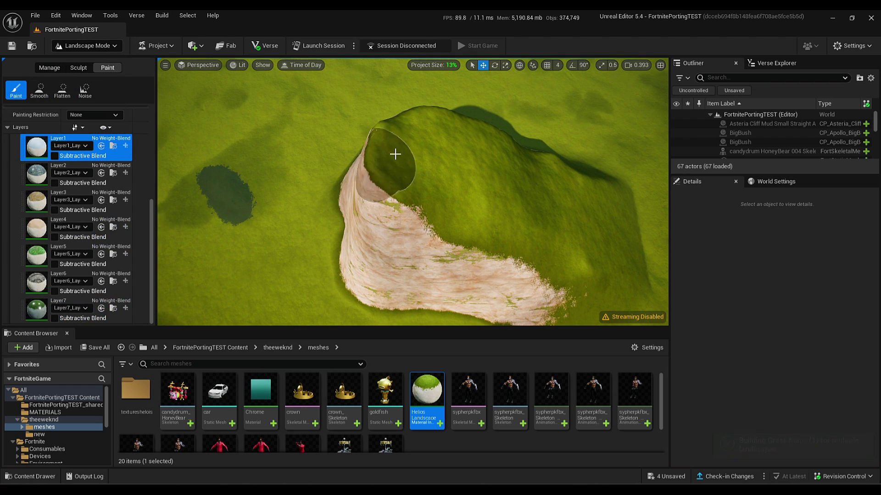
mouse_move(395, 154)
mouse_down()
mouse_move(452, 98)
mouse_move(384, 154)
mouse_move(390, 193)
mouse_move(419, 249)
mouse_move(466, 269)
mouse_up()
scroll(94, 183, up, 3)
scroll(90, 169, up, 4)
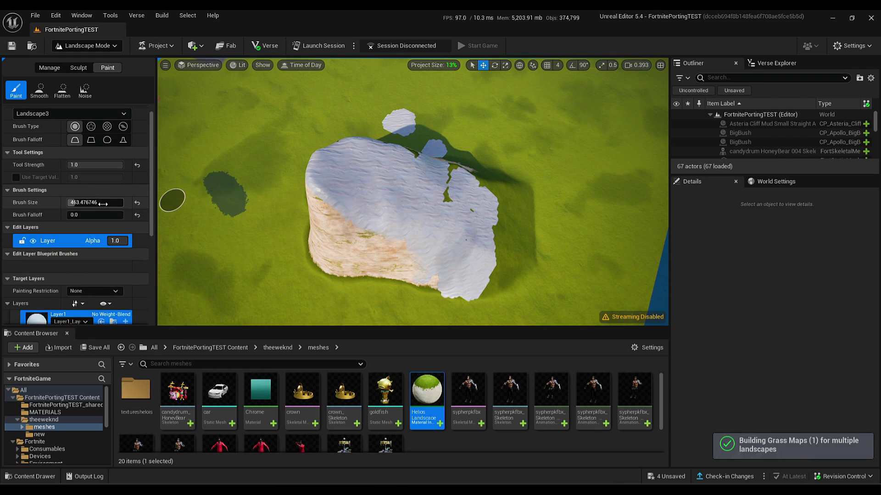
Increase the brush size to about 1163 and paint the Layer1 snow layer around the base and remaining slopes of the hill.
drag(100, 203, 113, 203)
drag(357, 280, 296, 234)
mouse_move(320, 171)
mouse_down()
mouse_move(298, 193)
mouse_move(335, 140)
mouse_move(395, 141)
mouse_move(371, 137)
mouse_move(521, 211)
mouse_move(413, 293)
mouse_up()
Soften the outer edge of the painted snow around the hill with the Smooth paint tool.
scroll(521, 211, down, 2)
click(39, 89)
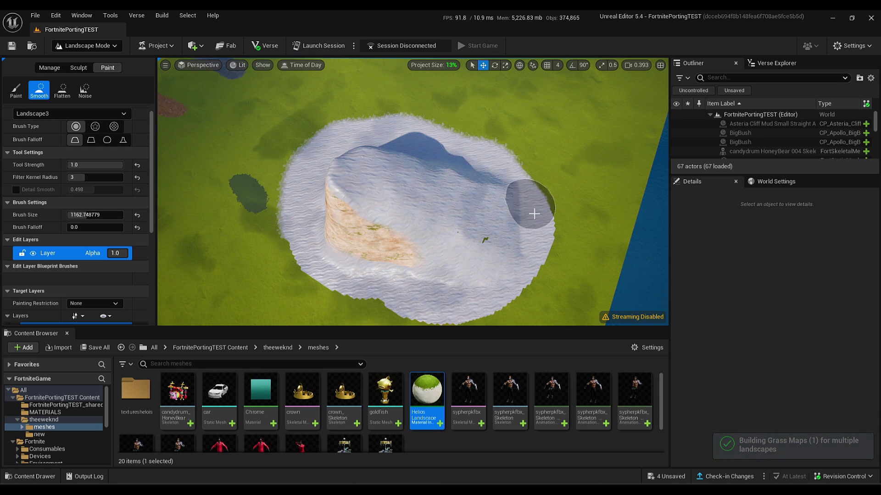
drag(534, 214, 445, 316)
mouse_move(296, 197)
right_down()
mouse_move(239, 183)
mouse_move(276, 211)
mouse_move(280, 238)
mouse_move(403, 193)
mouse_move(284, 151)
mouse_move(275, 238)
mouse_move(413, 202)
right_up()
key(w)
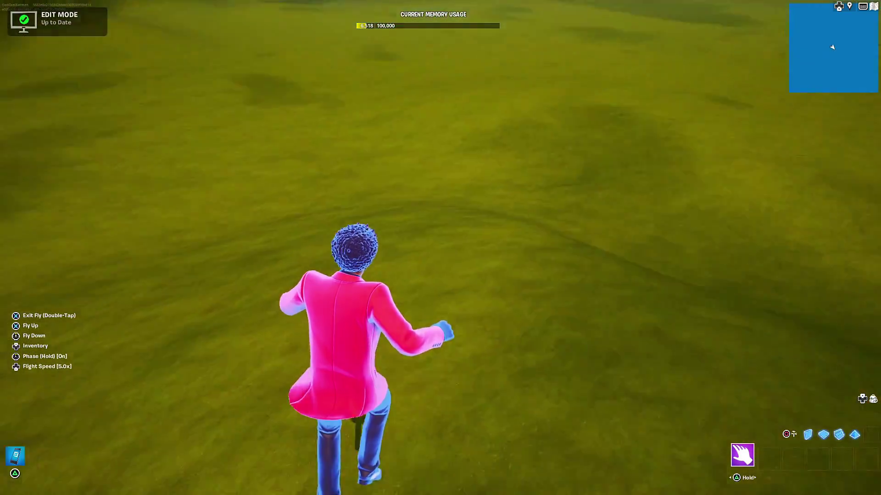
Fly over the island in the Fortnite edit session to examine the painted snow and stone patches, and land on the grass.
key(space)
key(space)
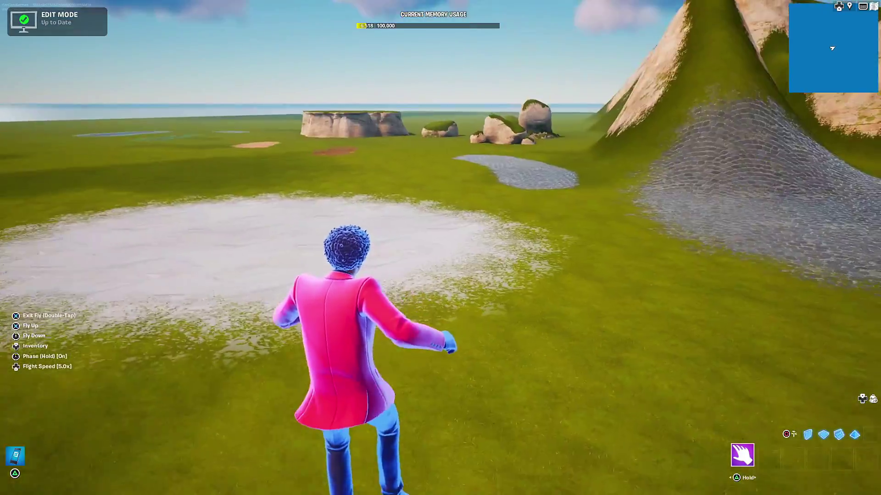
key(space)
key(space)
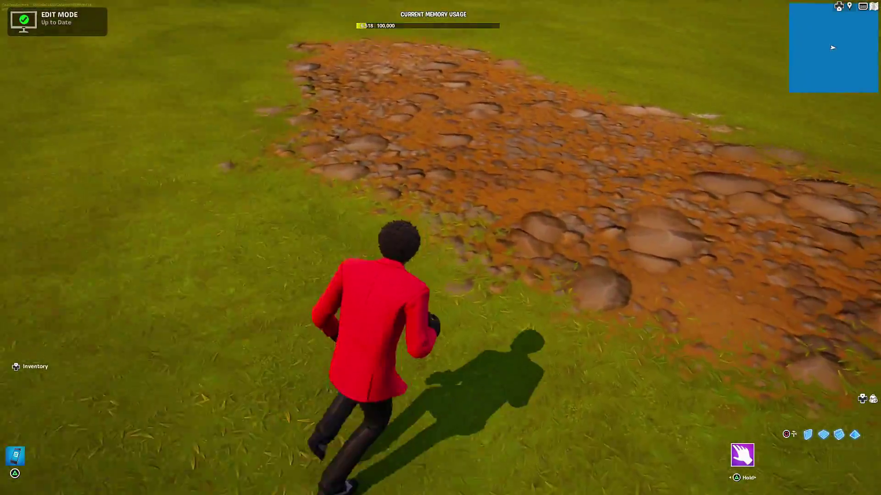
Walk across the rocky orange dirt patch to examine its stones and its blend into the grass.
key(w)
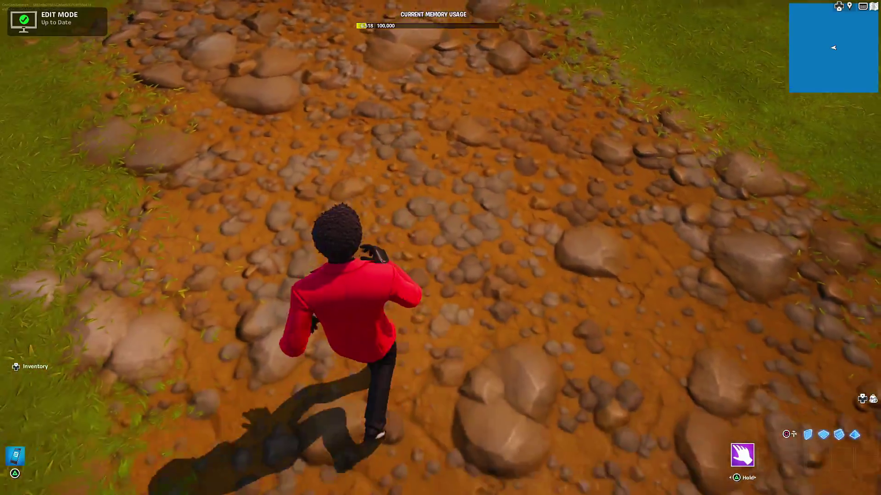
key(w)
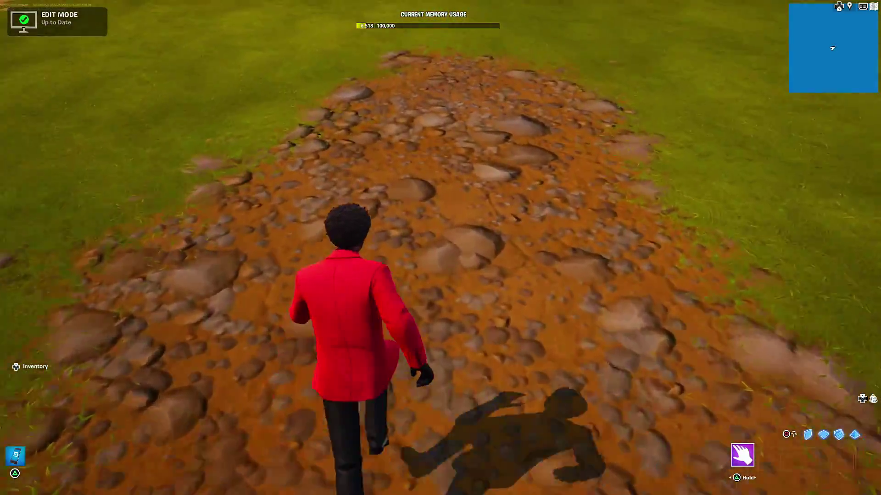
key(w)
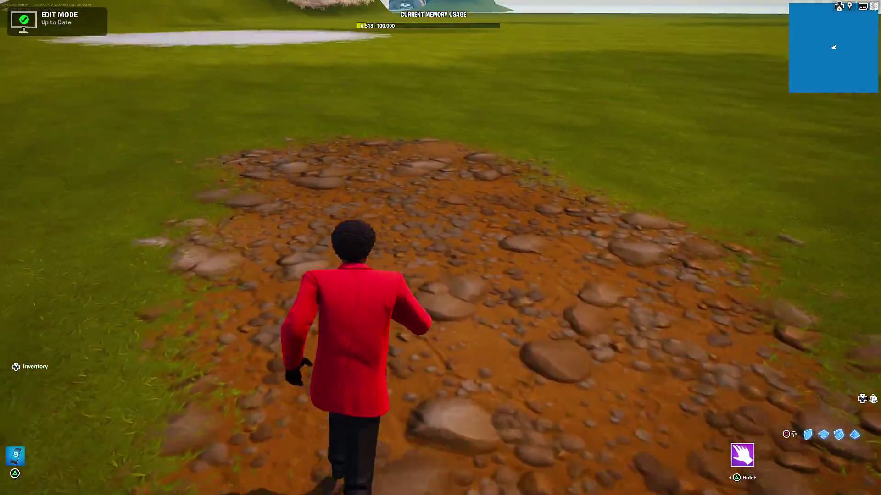
Run to the sand patch and walk around it to examine its pebbles, footprints and grassy edges.
key(w)
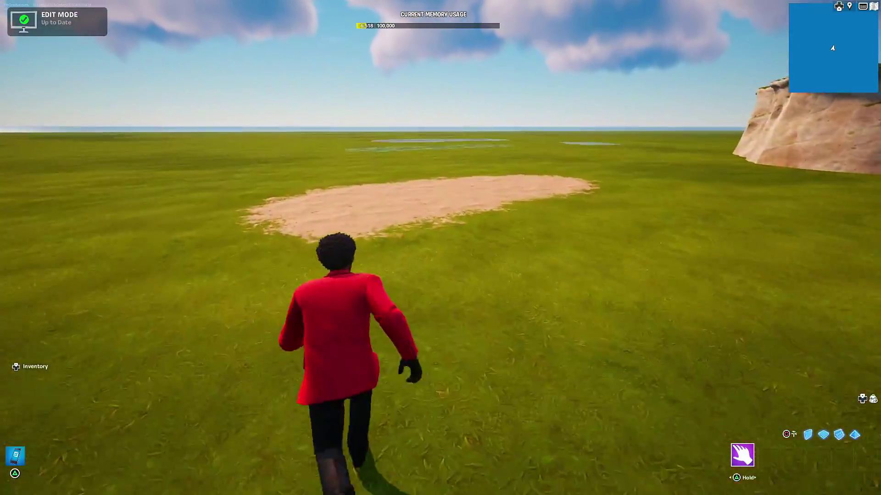
key(w)
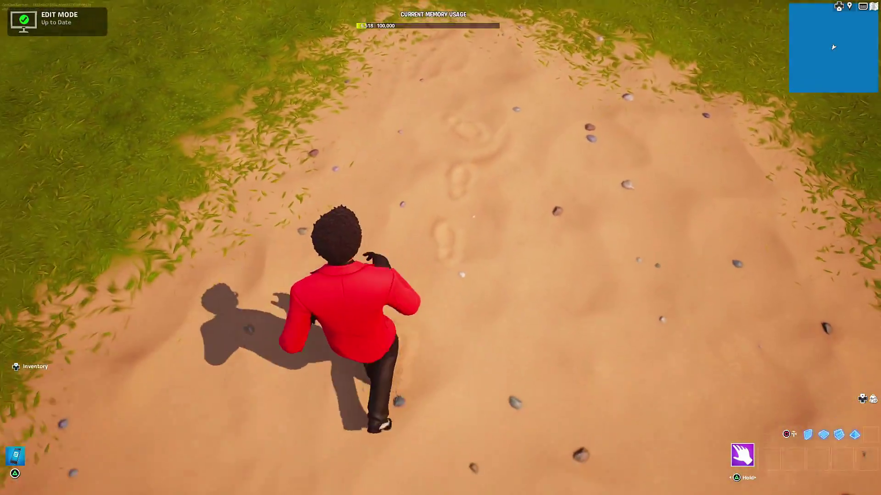
key(w)
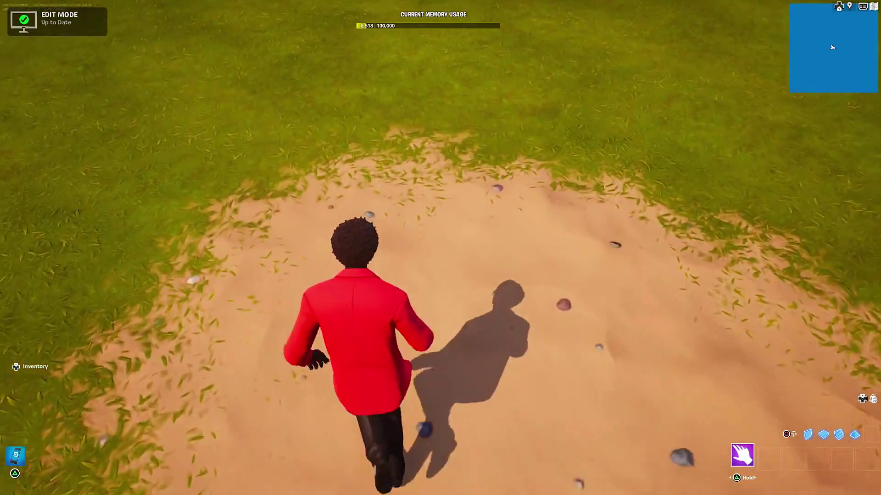
key(w)
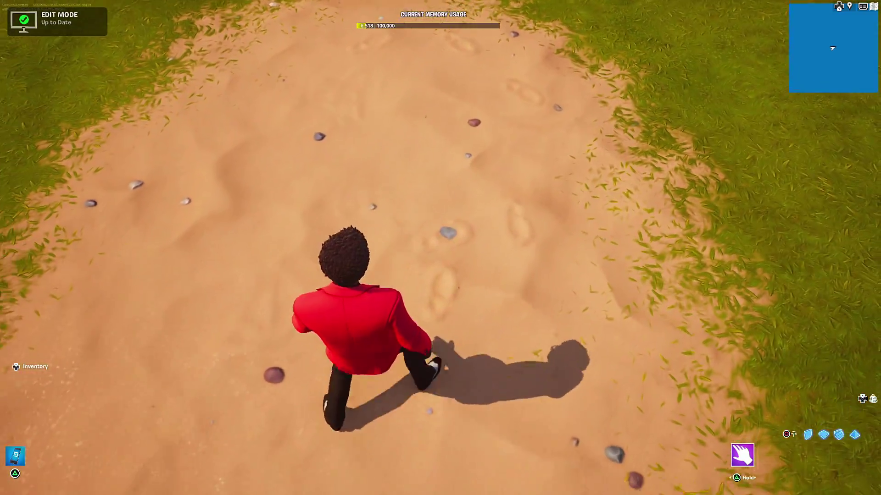
key(w)
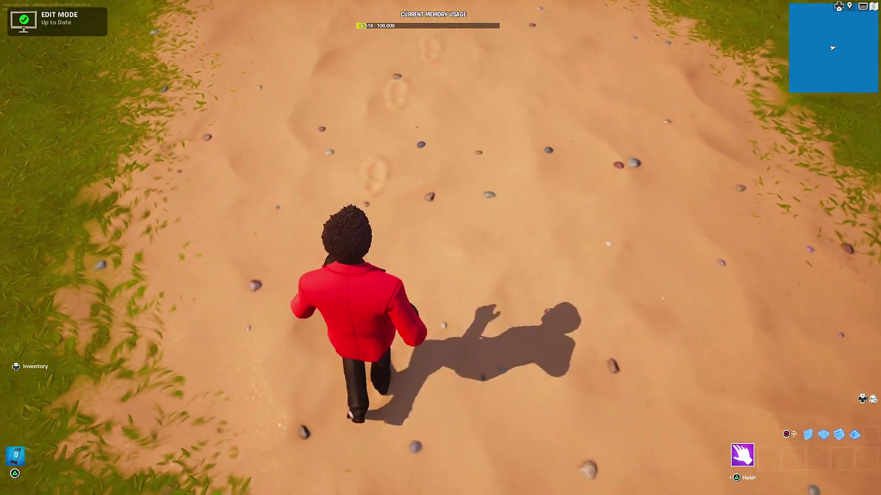
key(w)
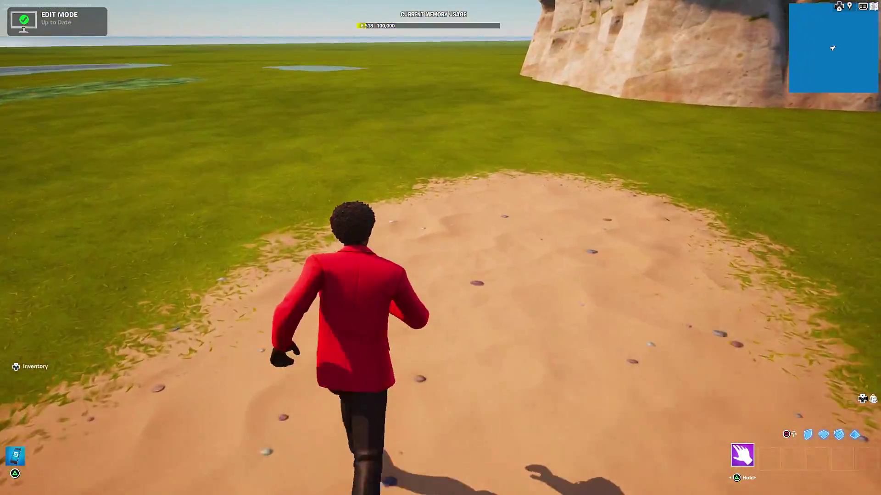
key(w)
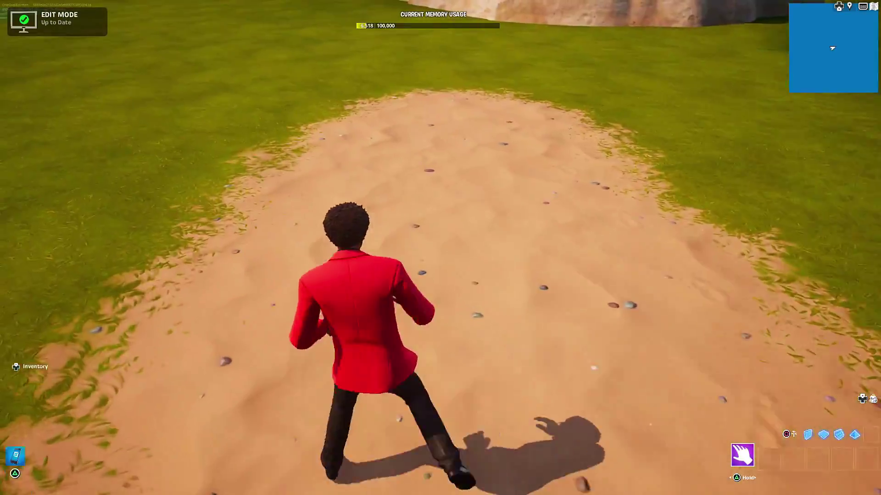
key(w)
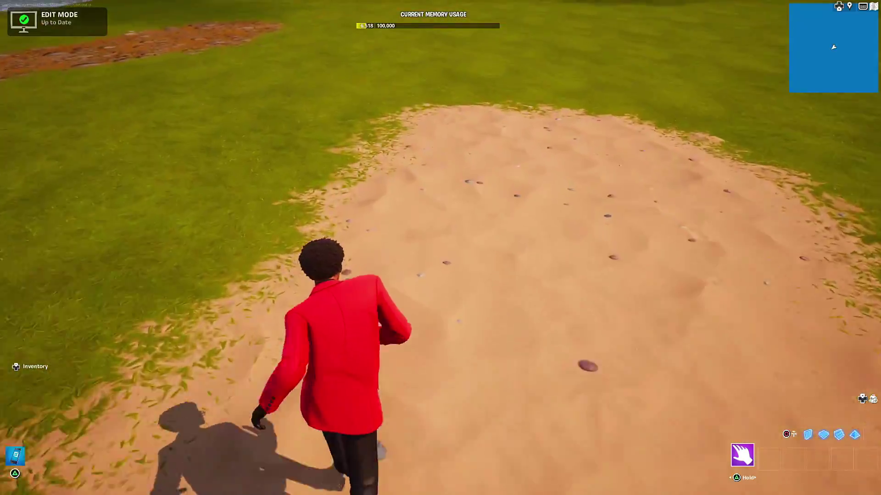
key(w)
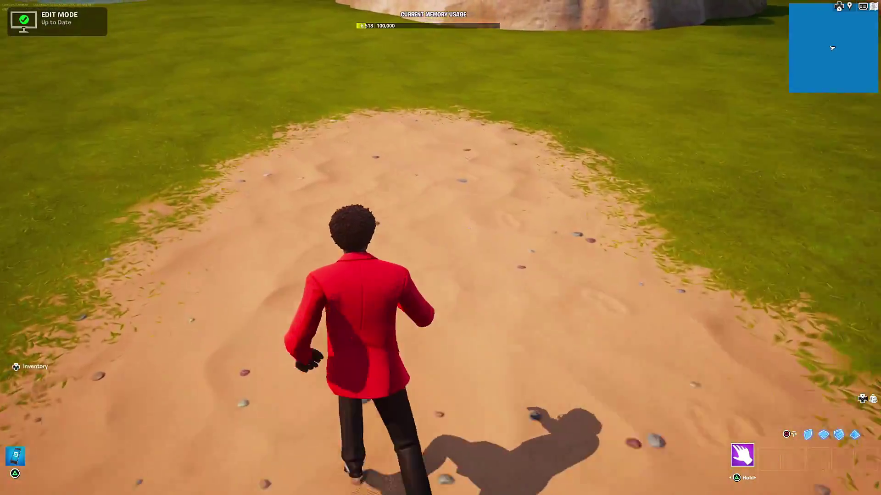
key(w)
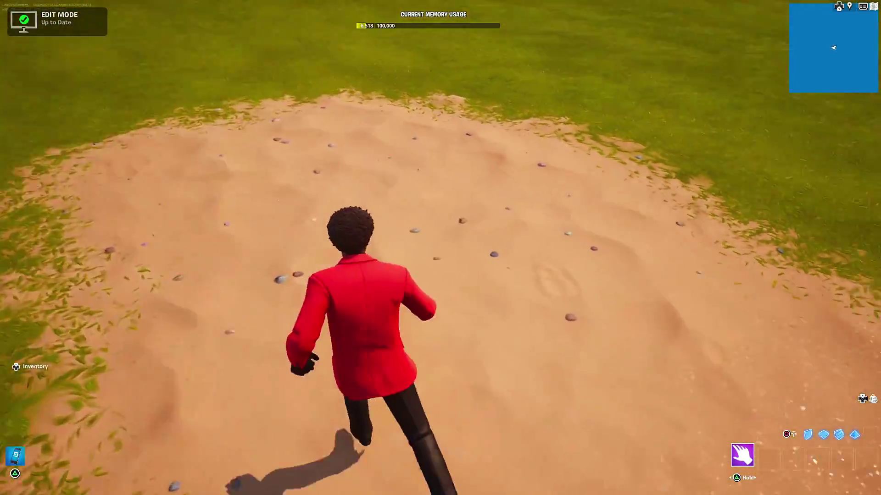
key(w)
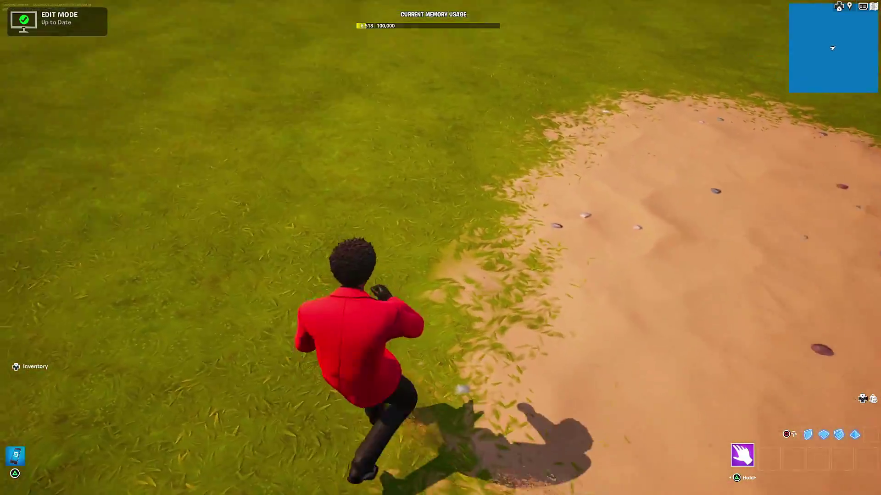
Walk over the leafy undergrowth patch to examine its plants and its transition into the surrounding grass.
key(w)
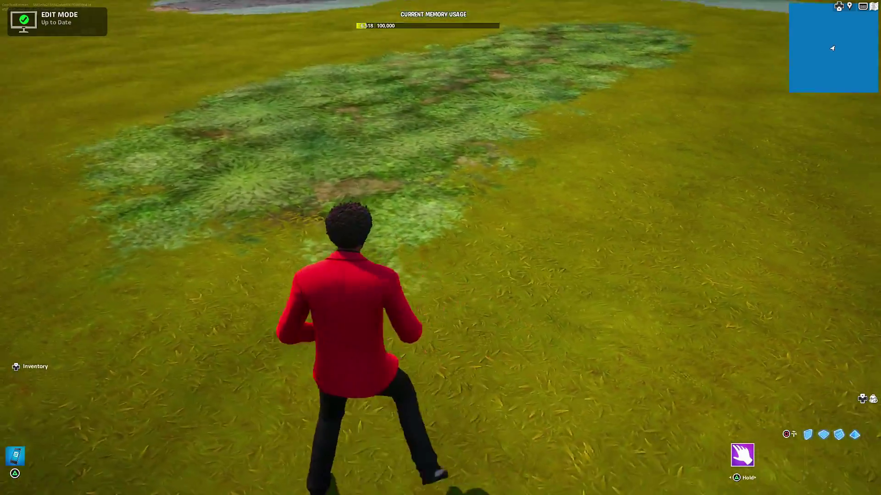
key(w)
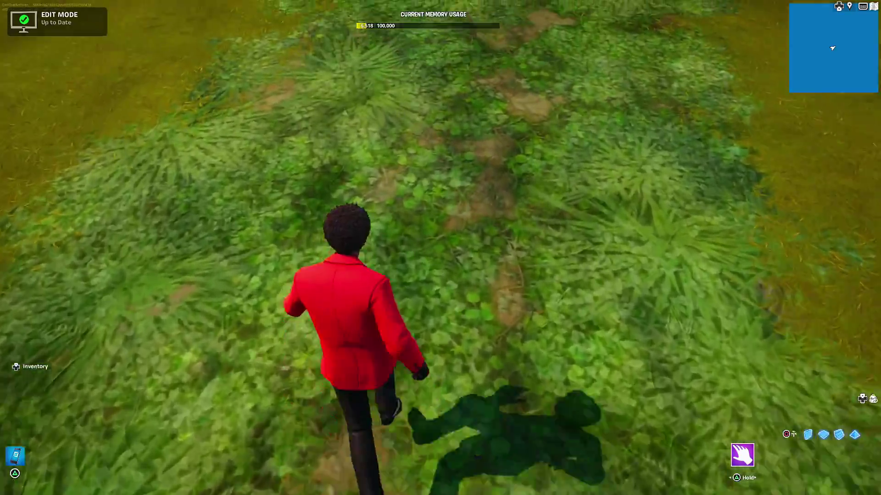
key(w)
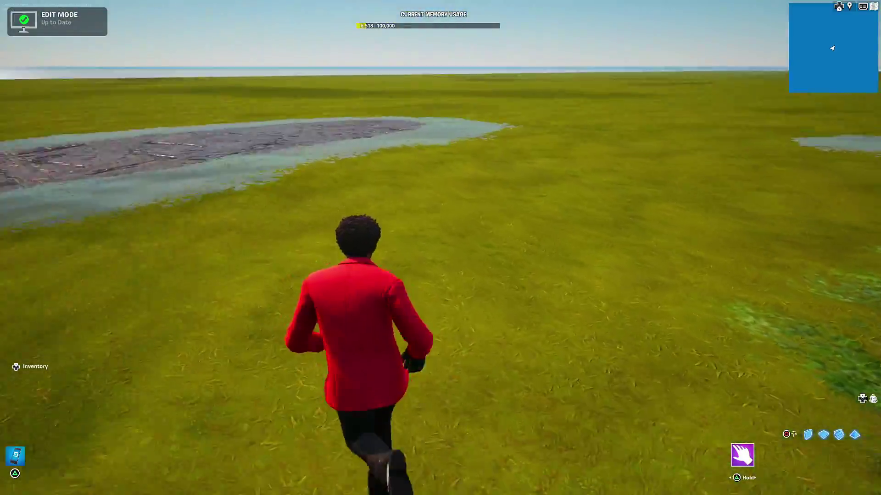
key(w)
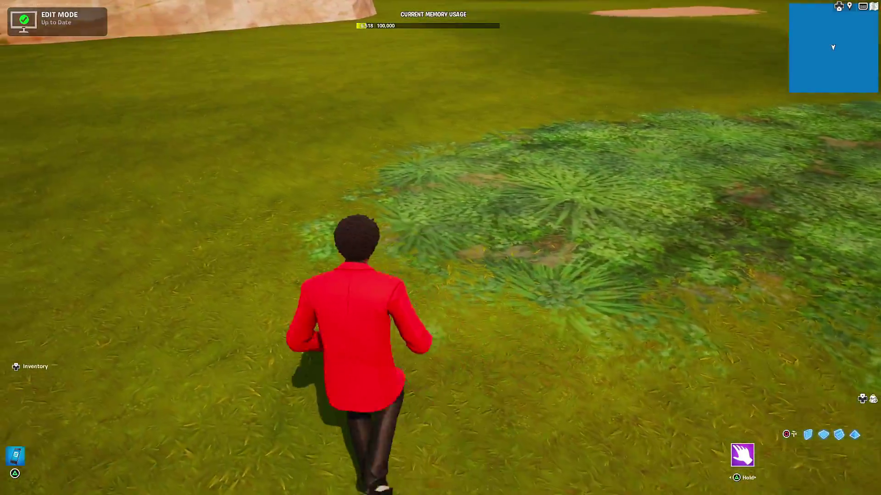
key(w)
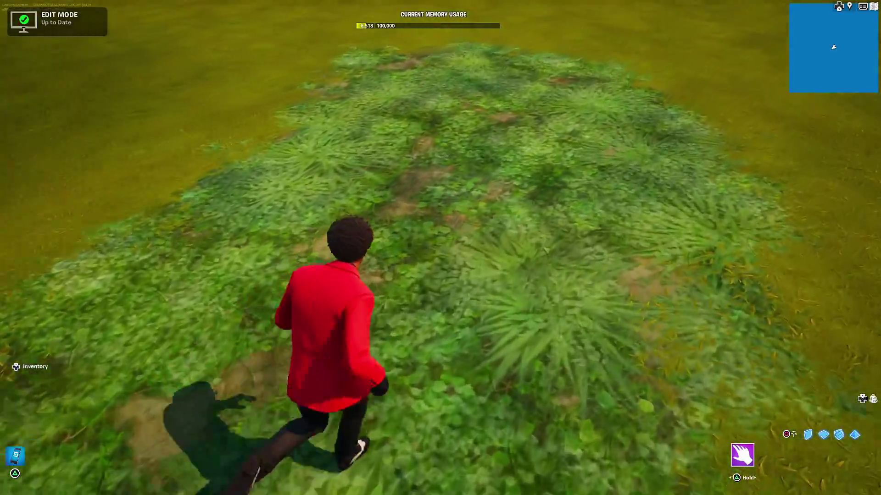
key(w)
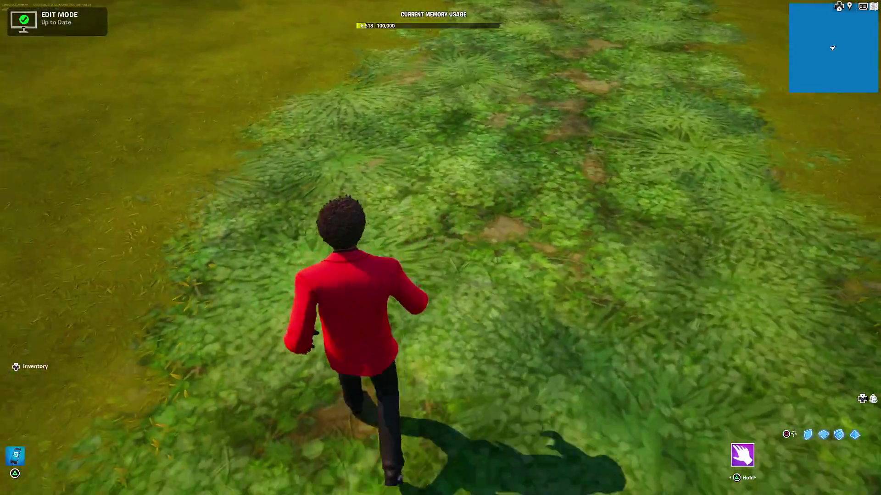
key(w)
key(w)
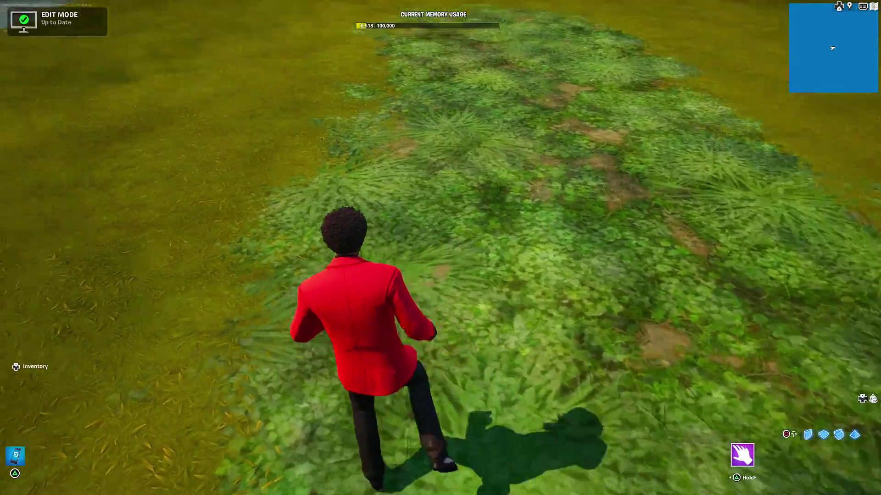
key(w)
key(w)
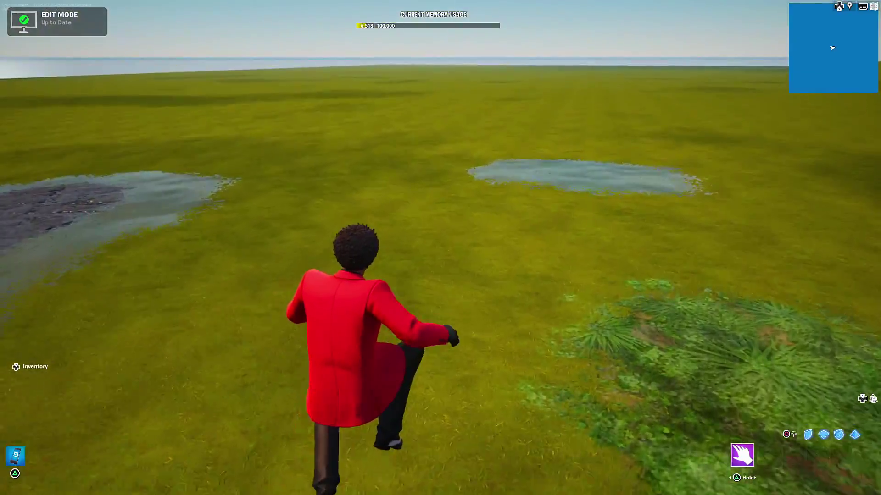
Fly to the wet mud patch bordered by water and walk over it to examine its reflections and blended edges.
key(w)
key(space)
key(space)
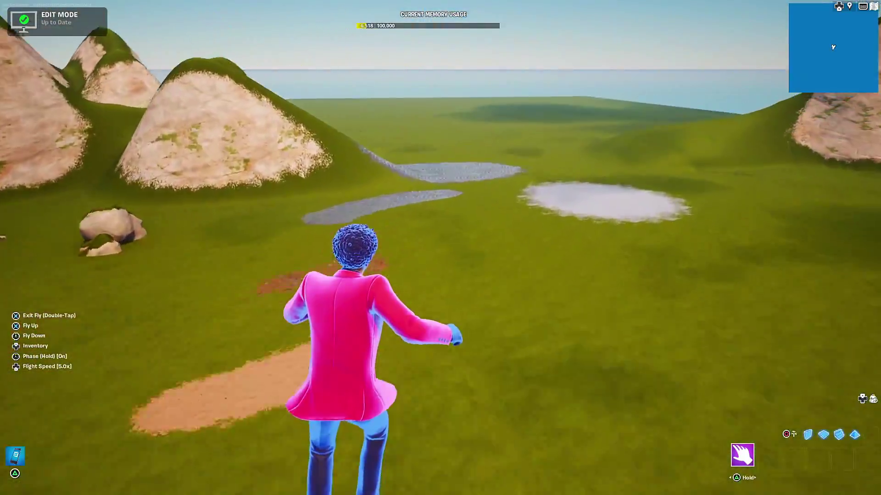
key(w)
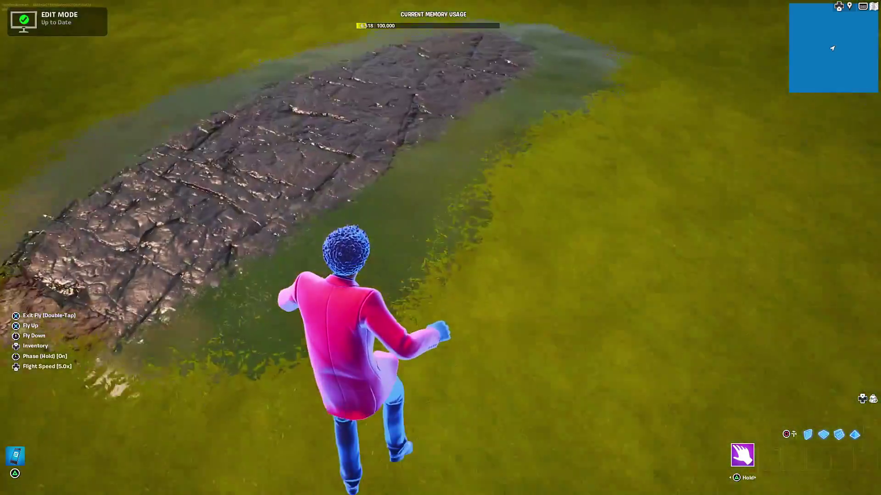
key(a)
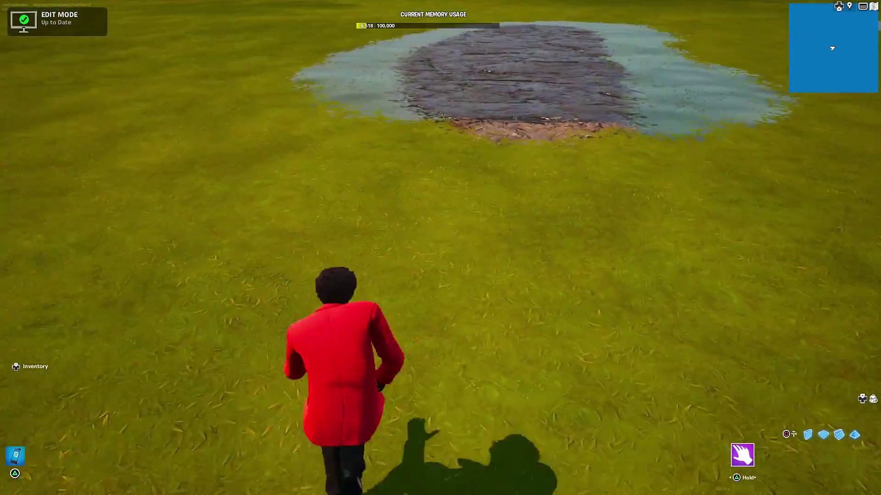
key(w)
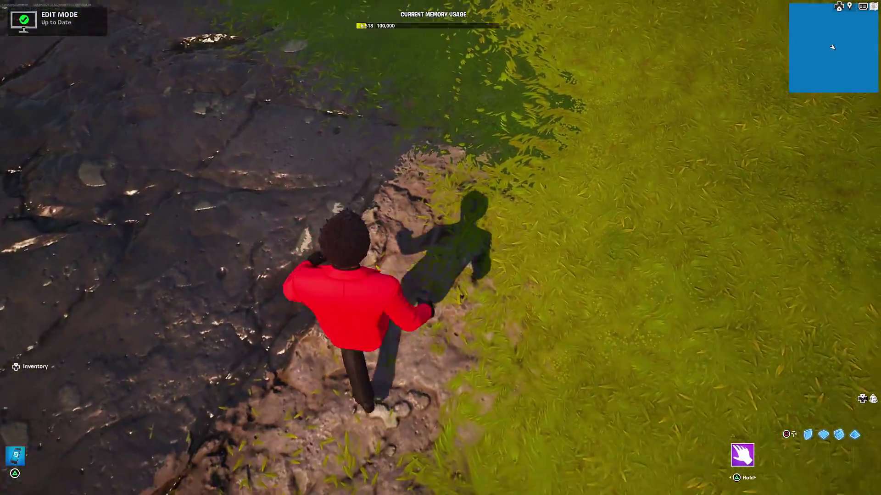
key(a)
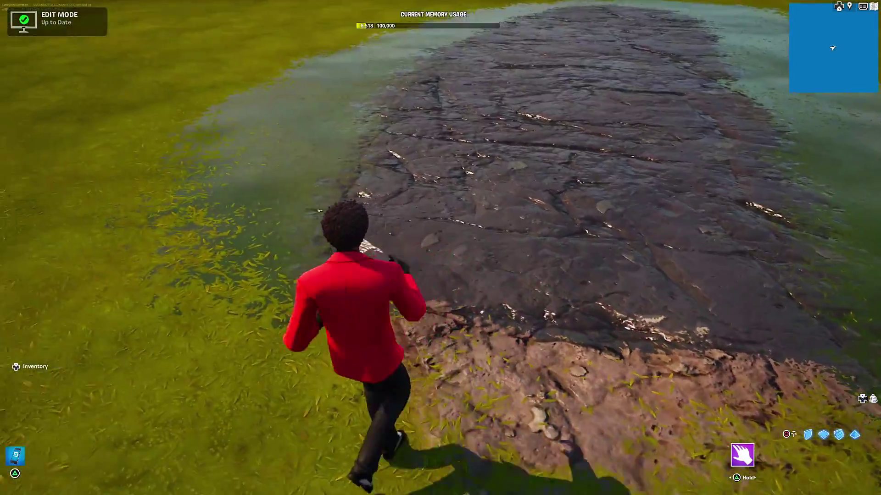
key(w)
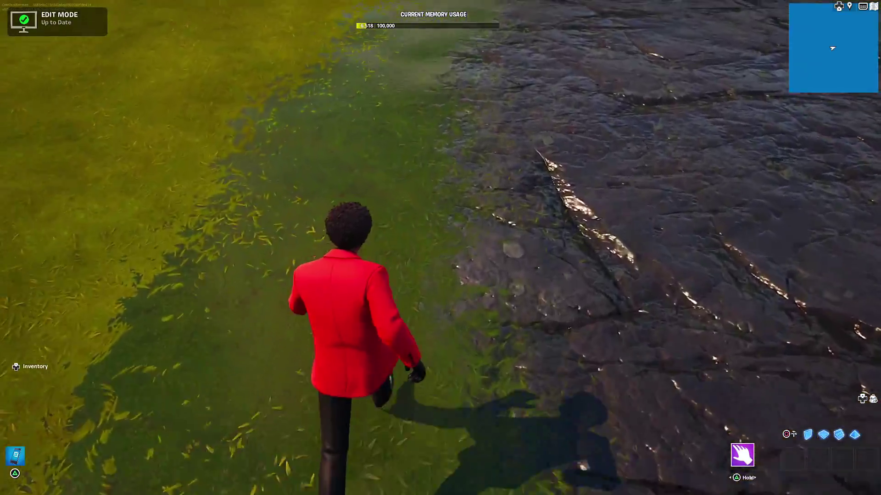
key(w)
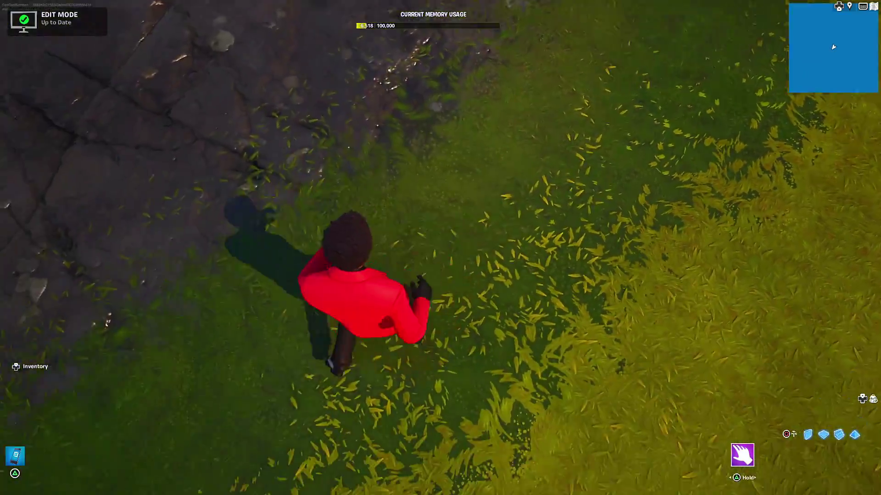
key(w)
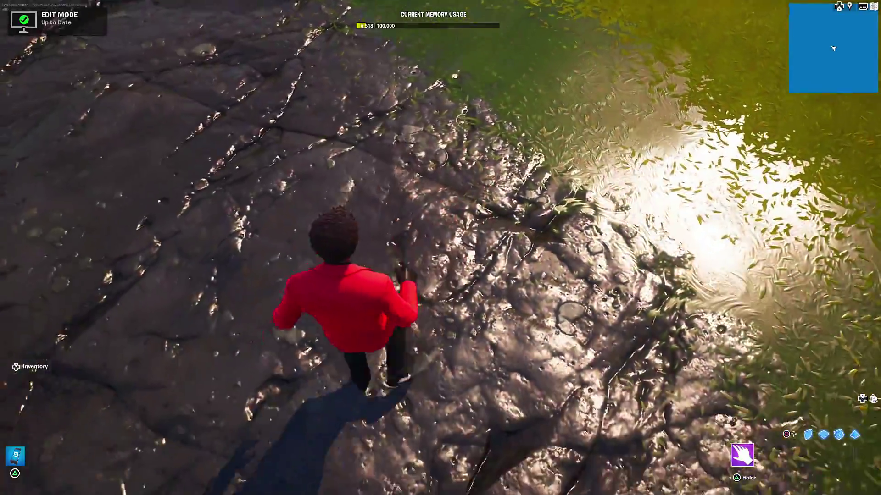
key(w)
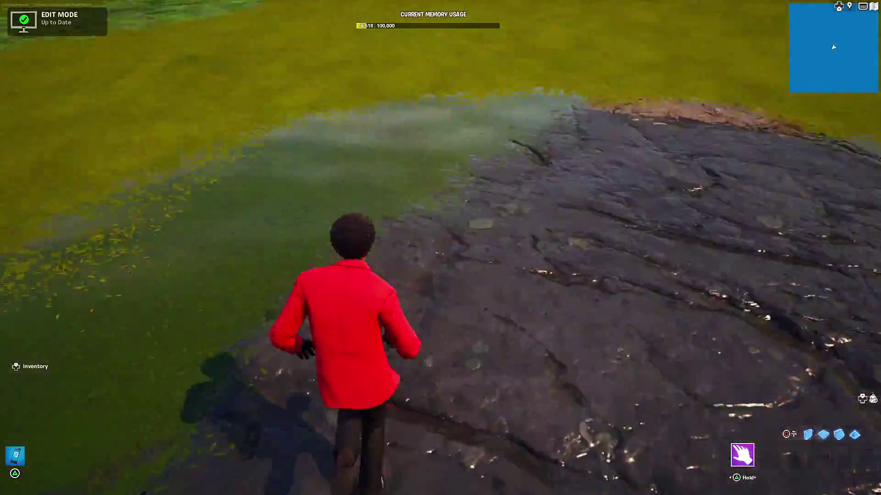
Walk around the wet mud patch and across it to examine its cracked, reflective surface from several sides.
key(w)
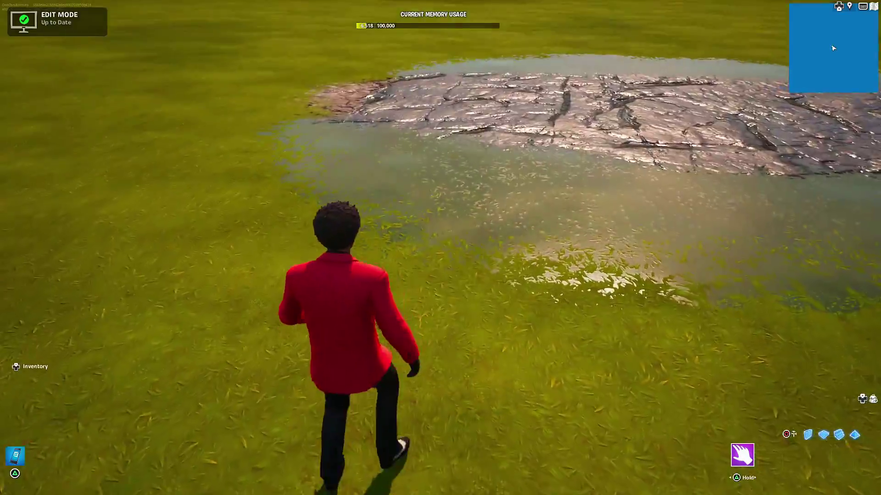
key(w)
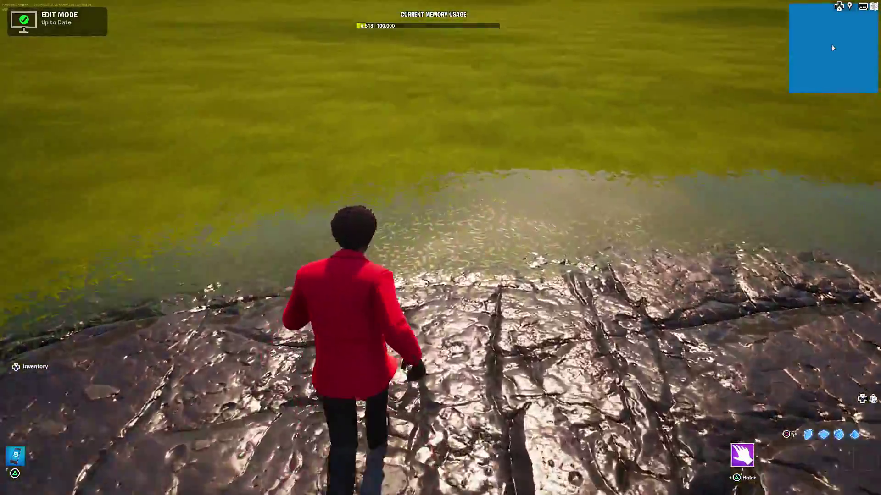
key(w)
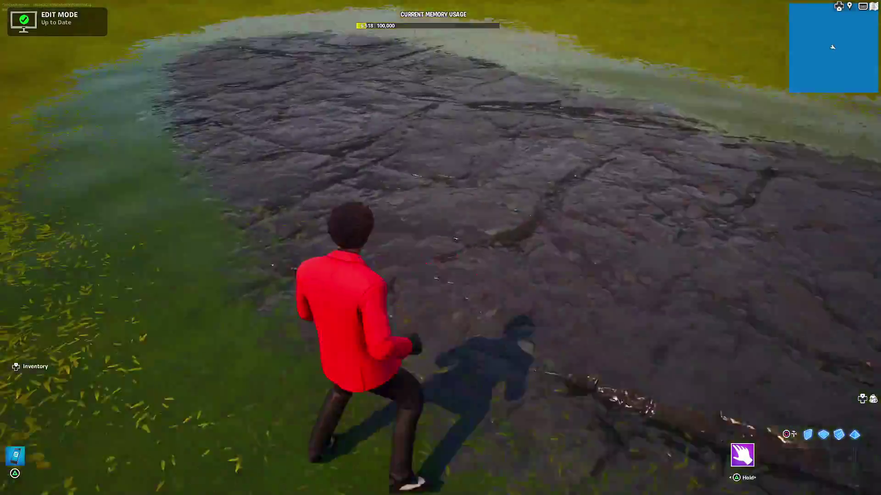
key(w)
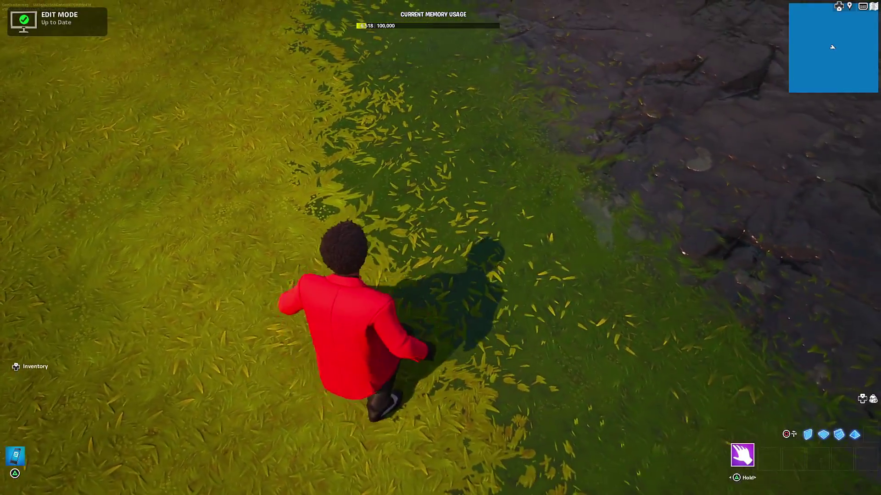
key(w)
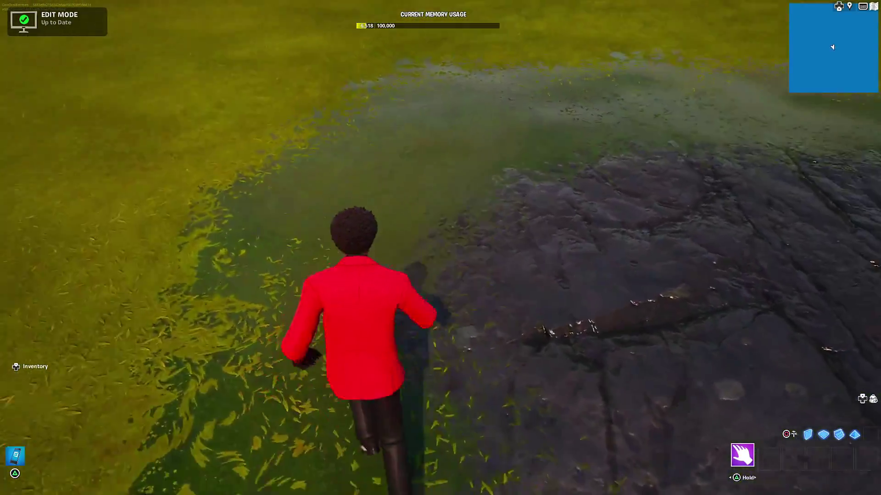
key(w)
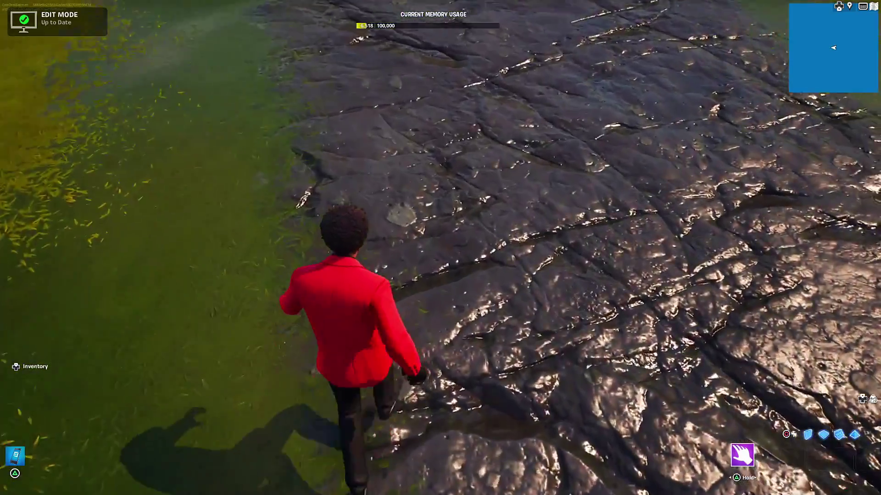
Follow the shallow water along the mud's edge to examine how it blends into the submerged grass.
key(w)
key(w)
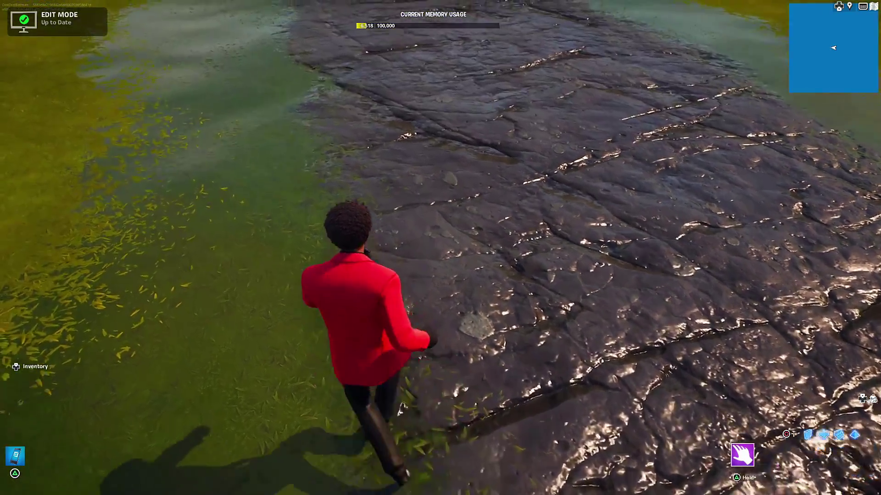
key(w)
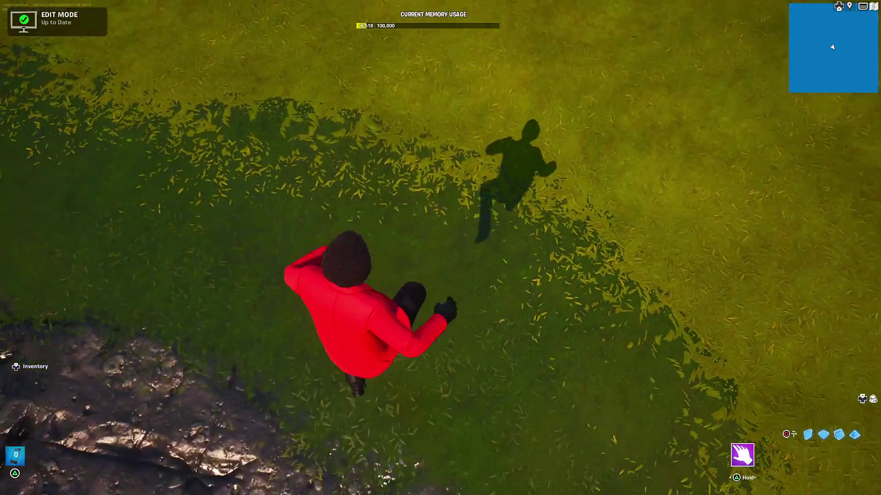
key(w)
key(w)
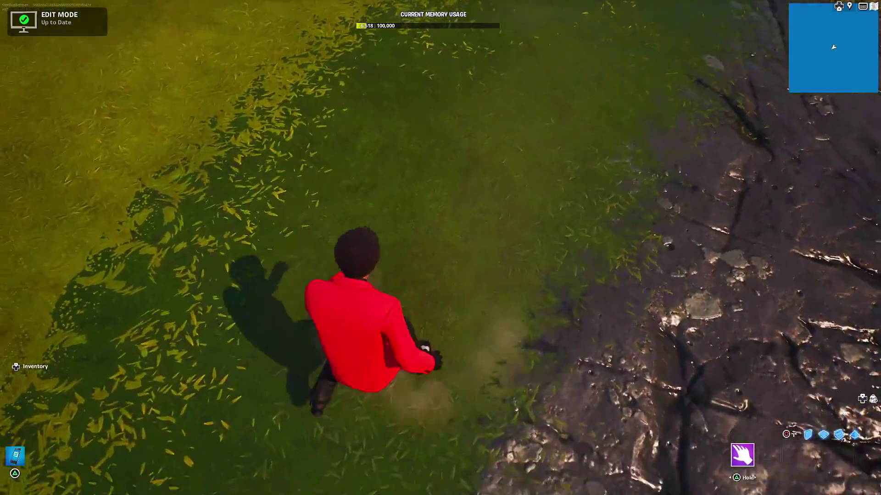
key(w)
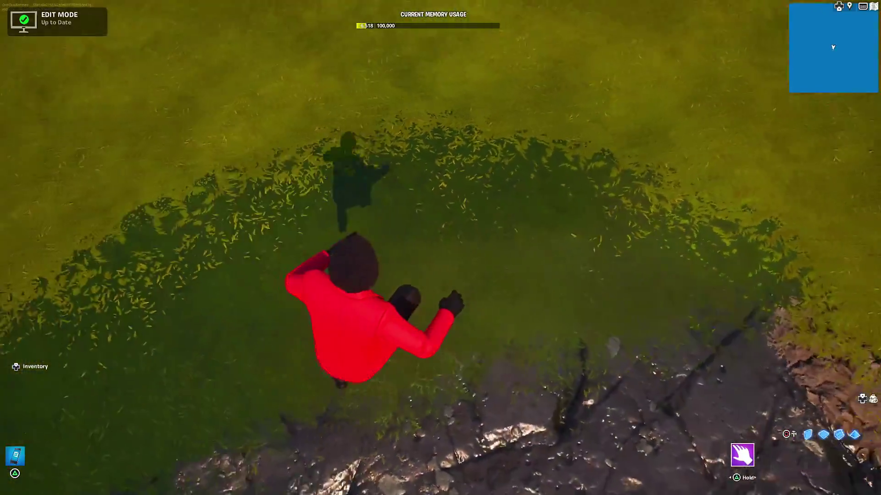
key(w)
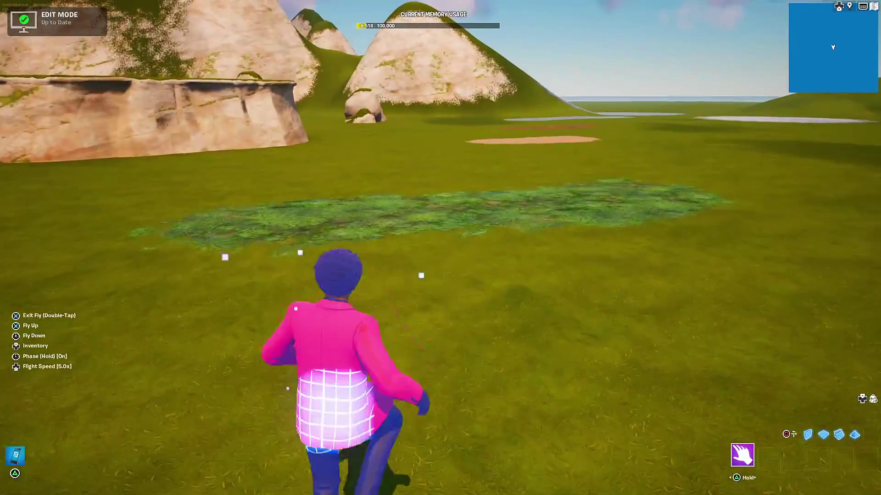
Try copying the large grass-topped cliff with the phone tool.
key(1)
click(440, 247)
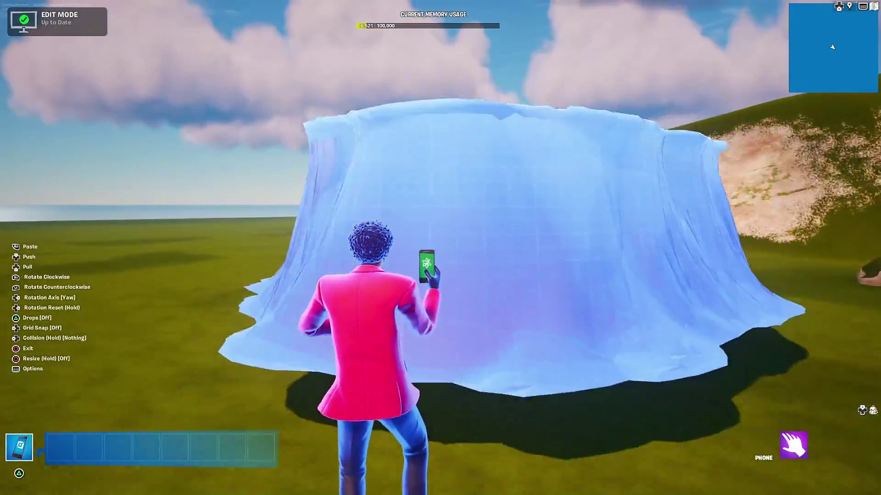
key(1)
key(1)
Fly around and above the grass-topped cliff to examine its rock faces and grassy rim.
key(w)
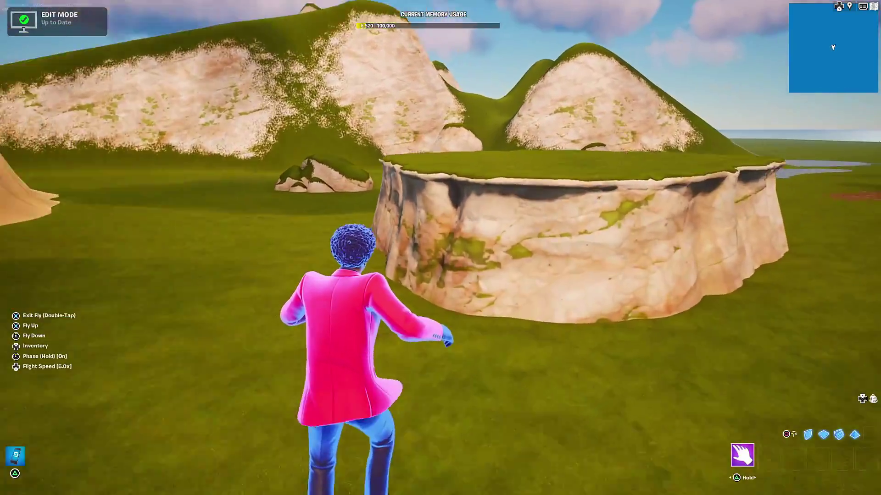
key(w)
key(space)
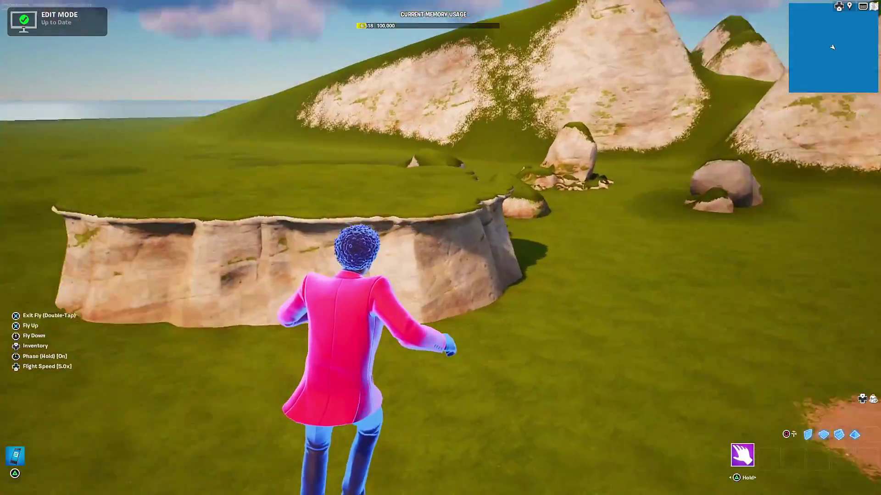
key(d)
key(w)
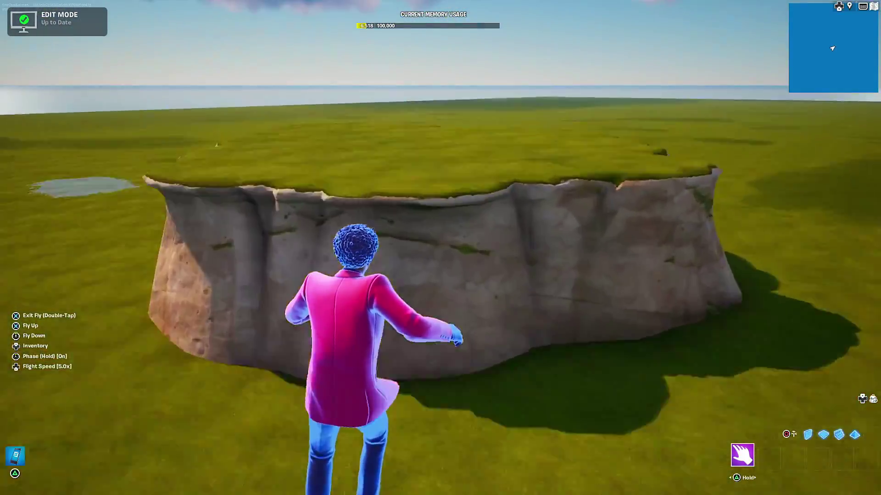
key(w)
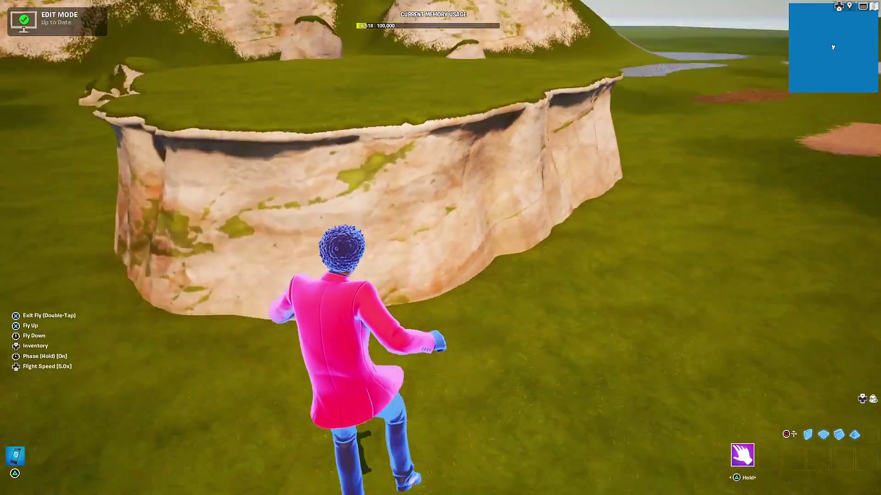
key(w)
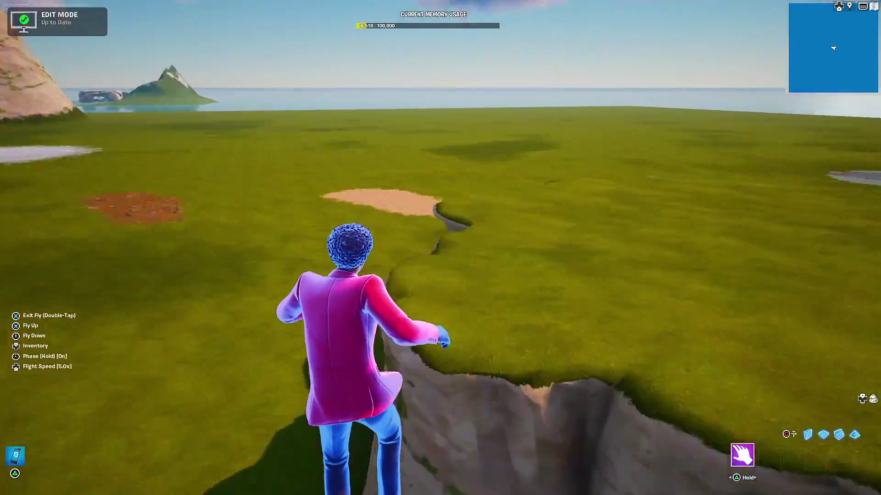
Fly over the mossy boulders to the mountains and land at a slope to examine its rock-to-grass transition.
key(a)
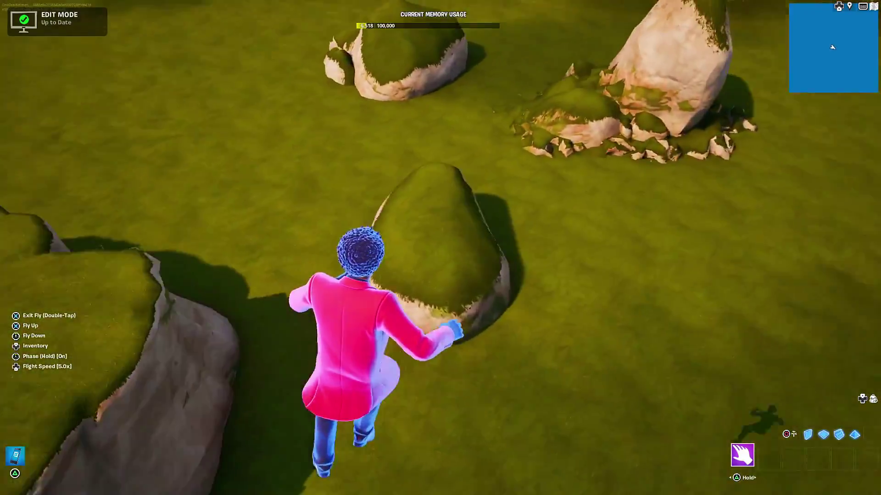
key(w)
key(w)
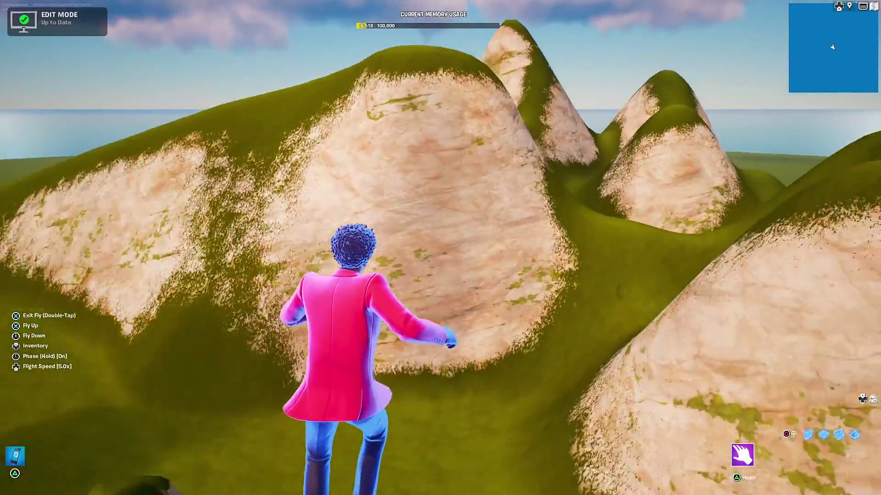
key(w)
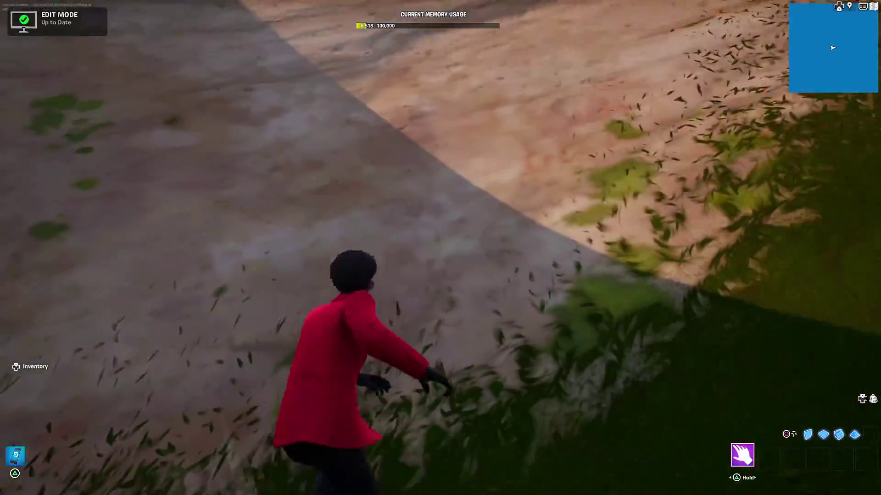
Resume flying and survey the mountains, boulders and painted ground patches, ending above the gravel areas.
key(space)
key(space)
key(w)
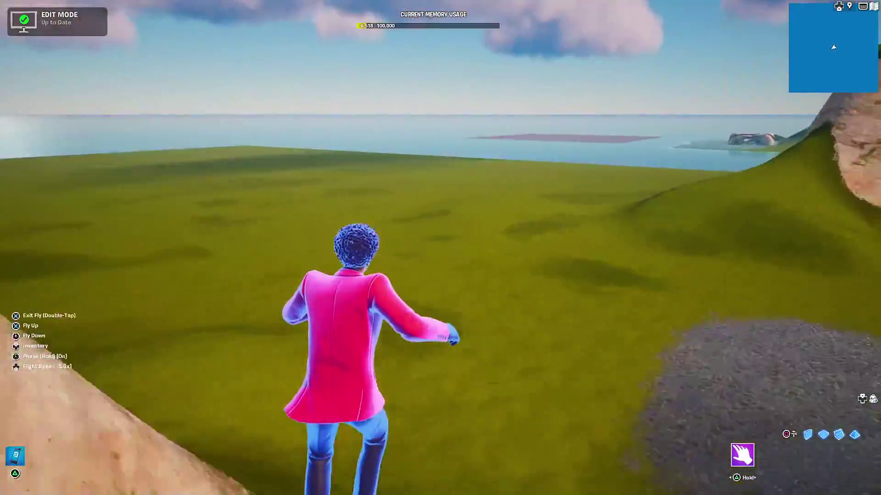
key(s)
key(w)
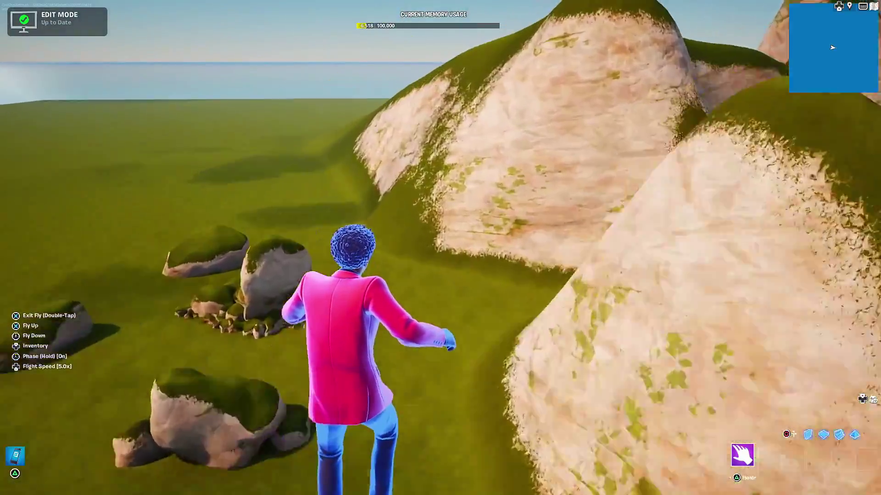
key(s)
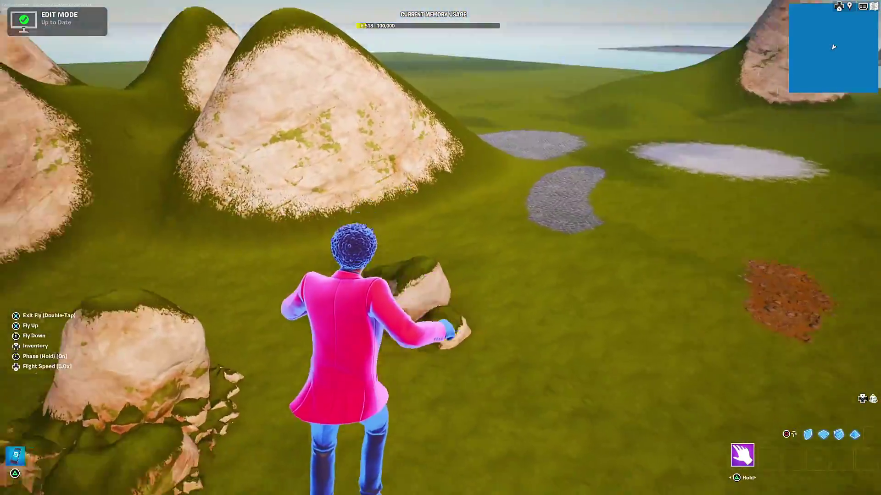
key(w)
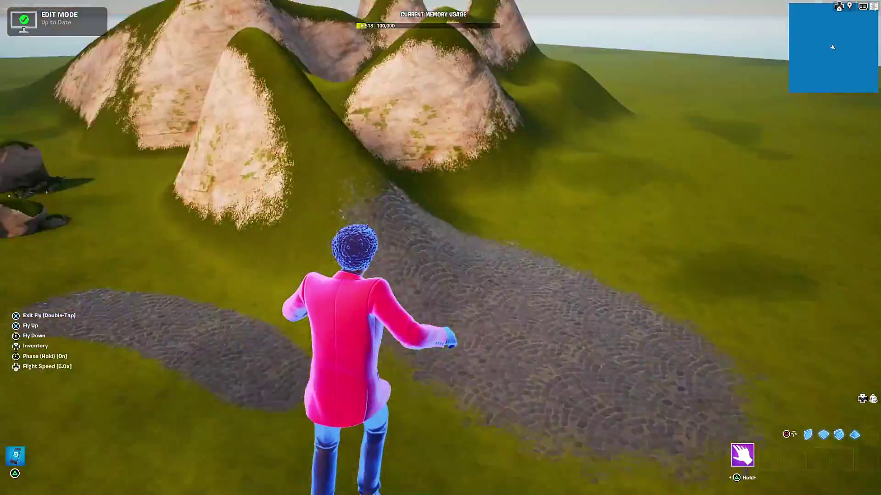